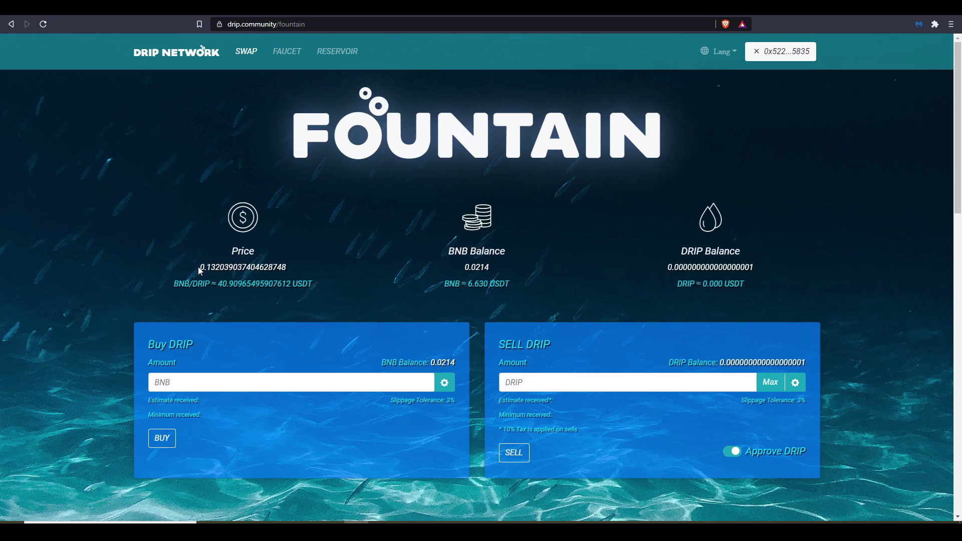
Select the Fountain page's DRIP price 0.132039037404628748 BNB for copying.
left_click_drag(200, 268, 285, 268)
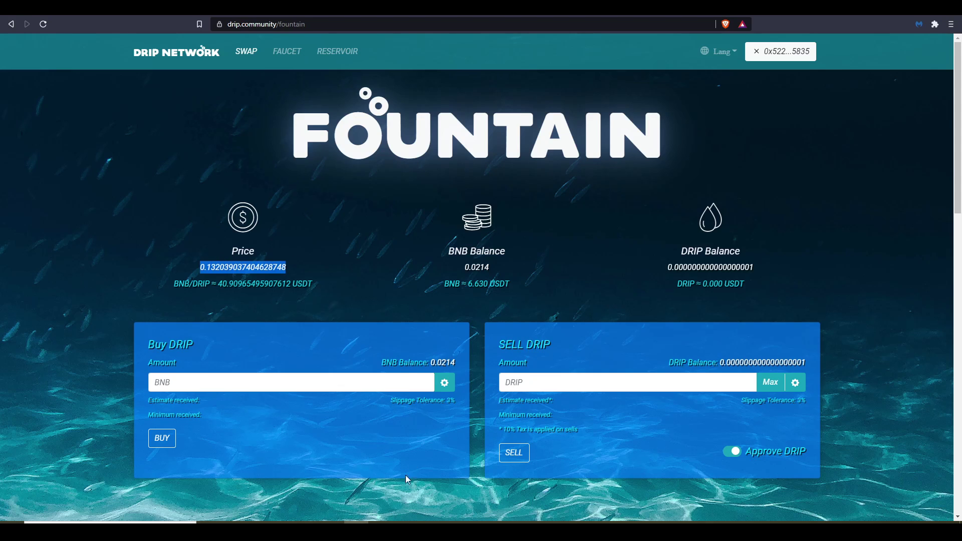
Paste the DRIP price 0.132039037 into C2 as the BNB/DRIP ratio, then check C1 and C3.
mouse_move(308, 531)
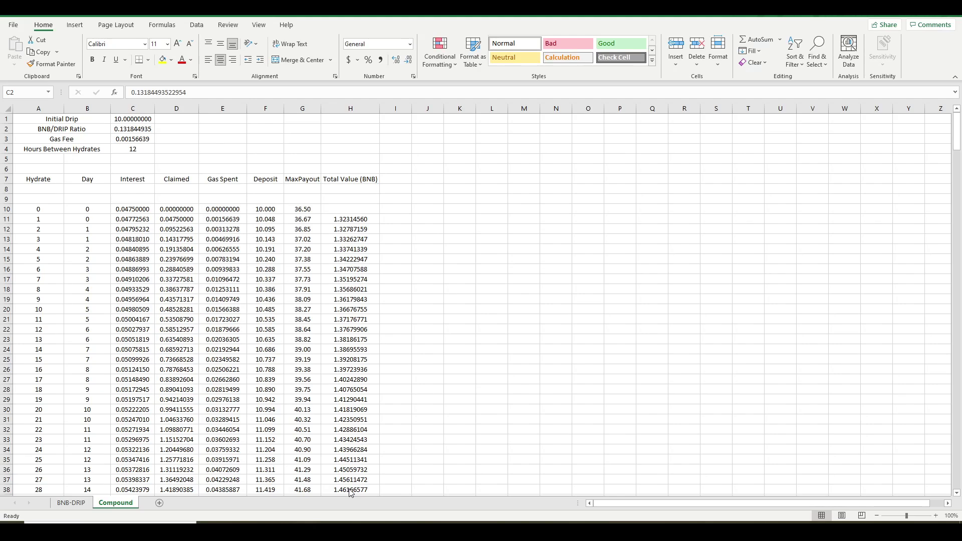
left_click(351, 494)
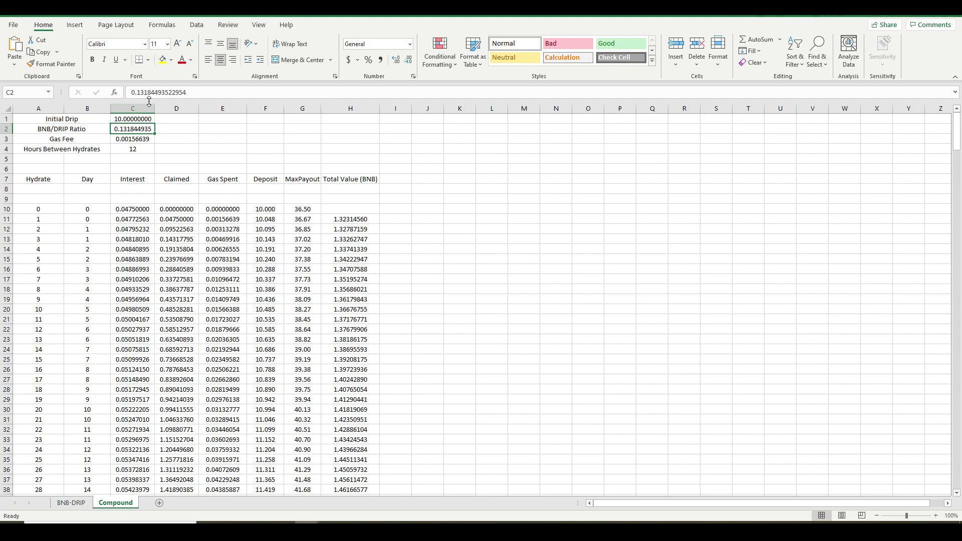
left_click_drag(186, 92, 131, 93)
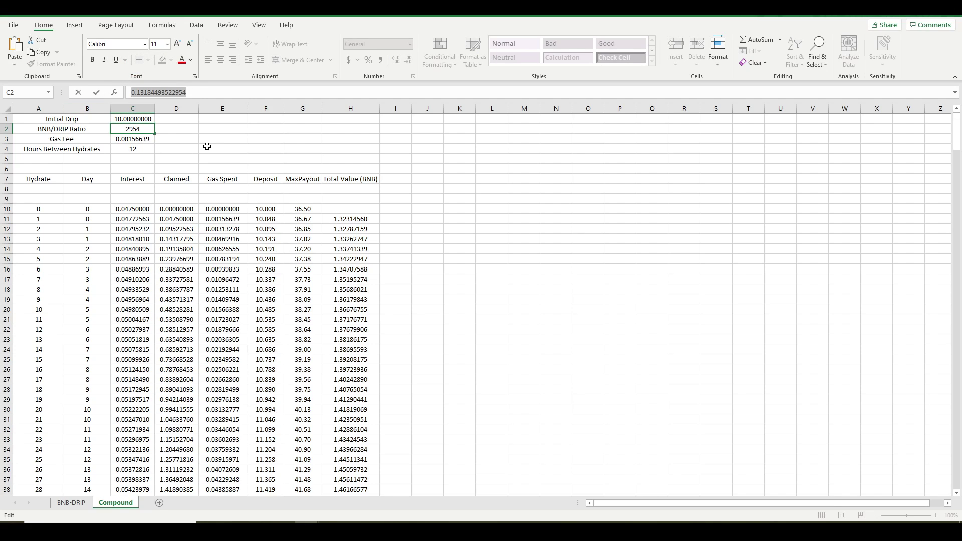
type("0.132039037404628748")
key("Return")
left_click(136, 116)
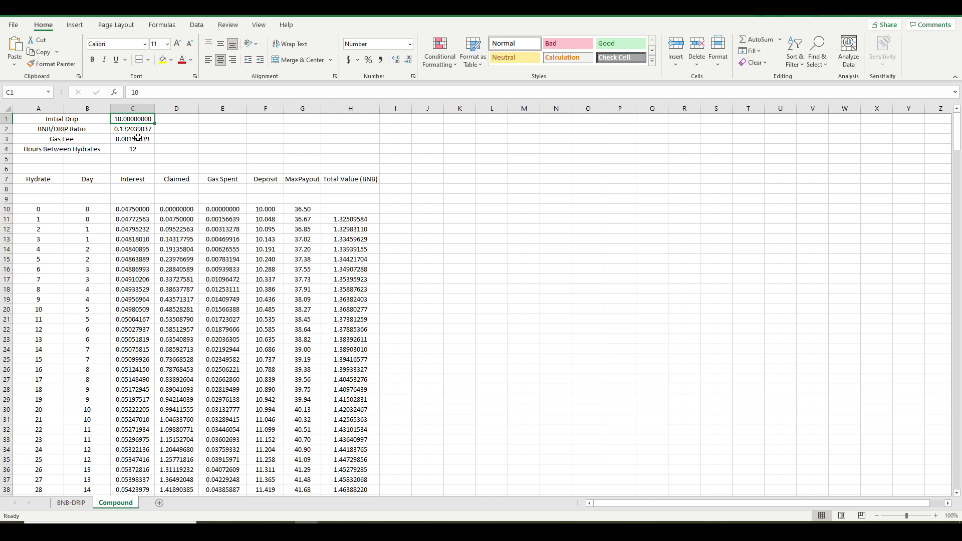
left_click(139, 138)
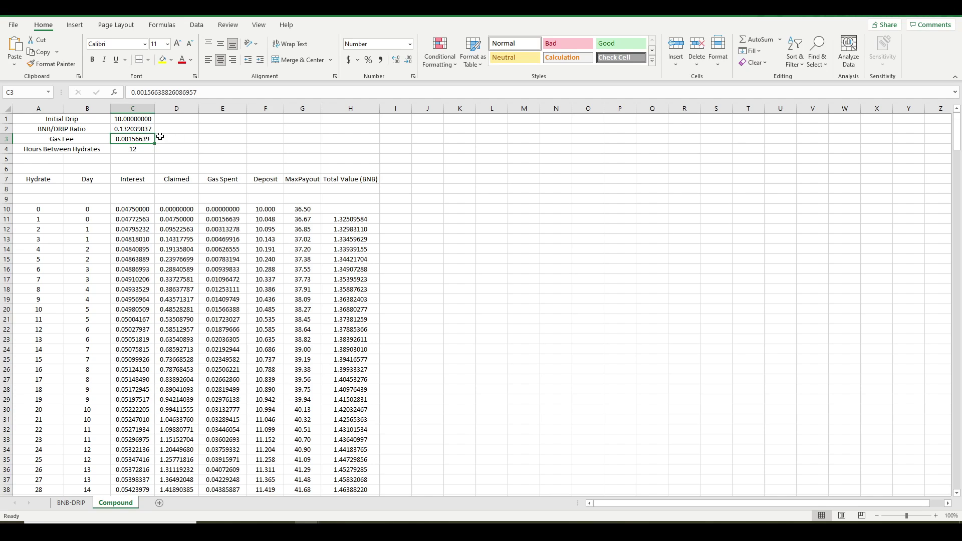
Set Hours Between Hydrates in C4 to 24.
left_click(139, 148)
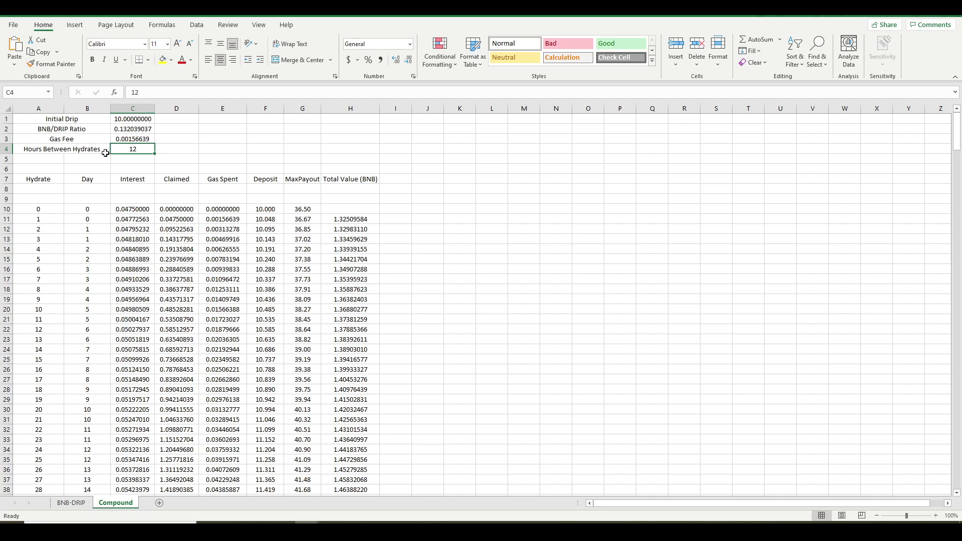
type("24")
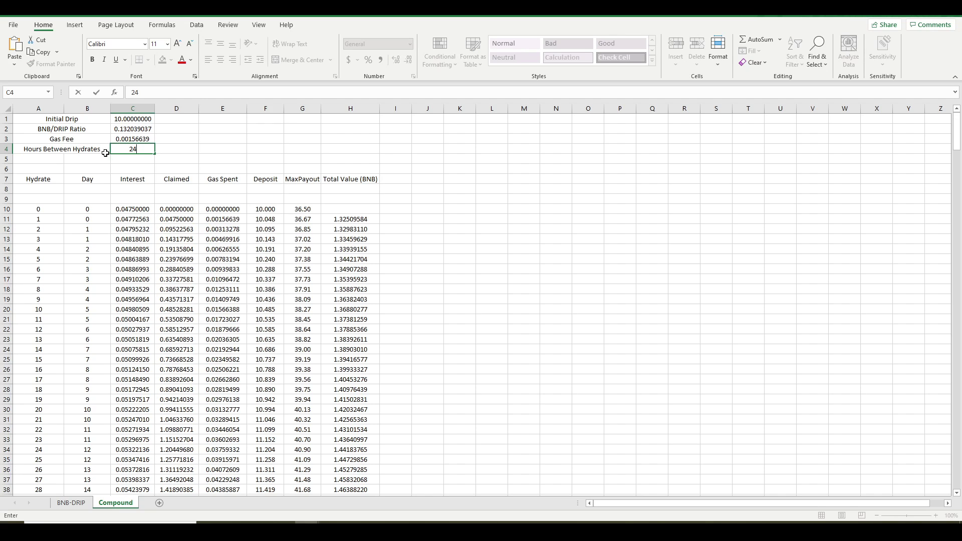
key("Return")
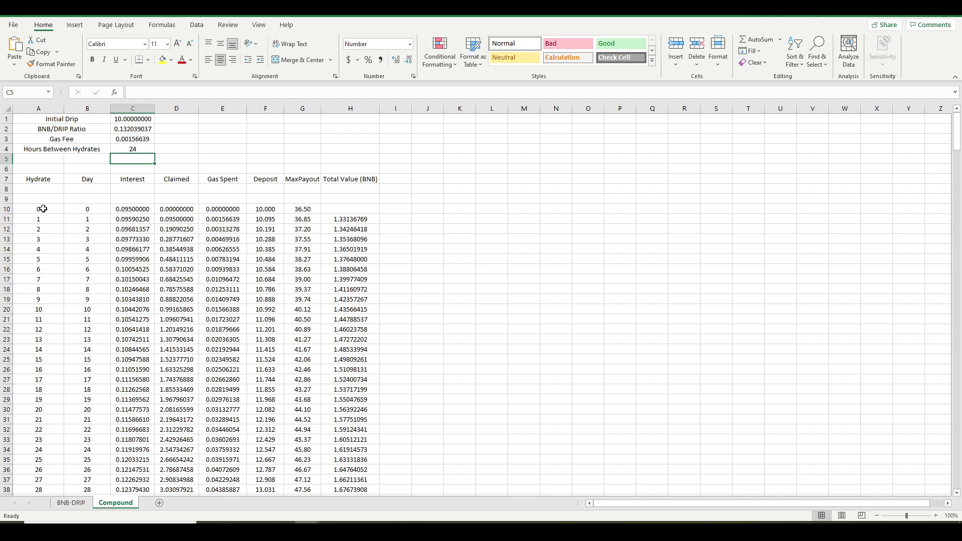
Review hydrate numbers A11–A14 and the Day ROUNDDOWN formulas in B12–B13, then reselect C4.
left_click(43, 220)
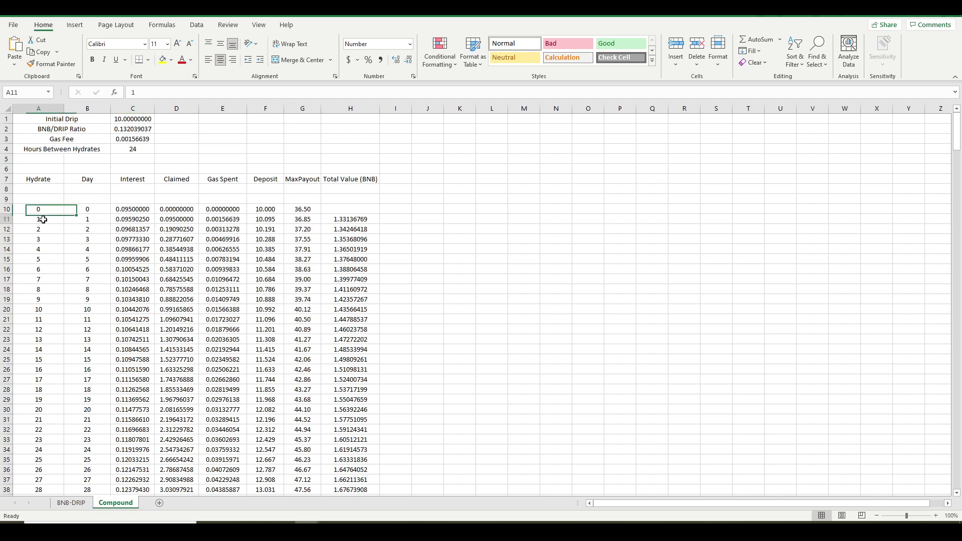
left_click(46, 230)
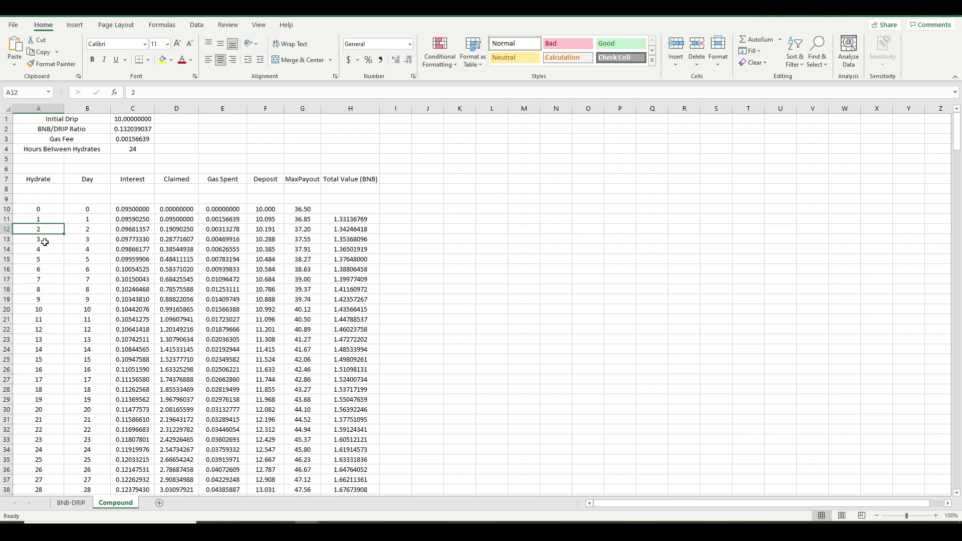
left_click(47, 240)
left_click(48, 250)
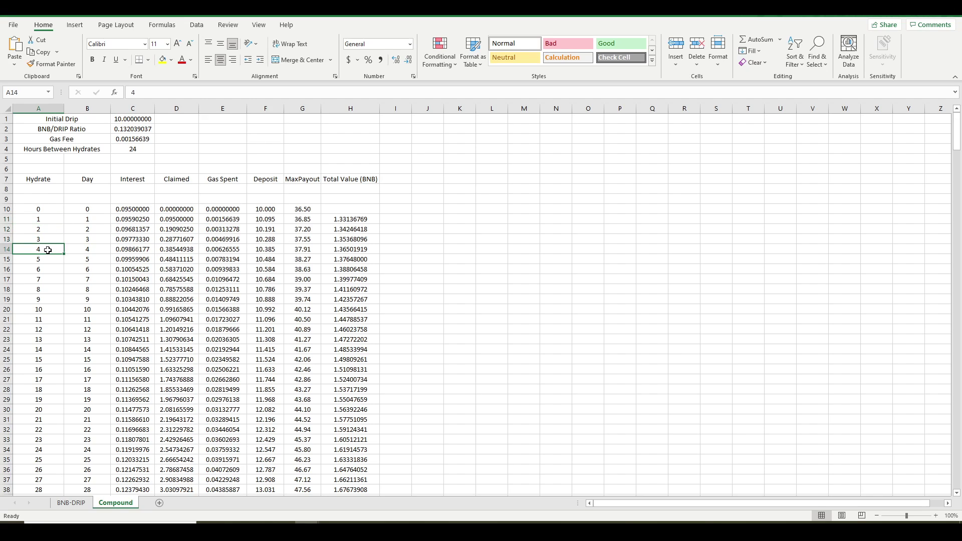
left_click(89, 178)
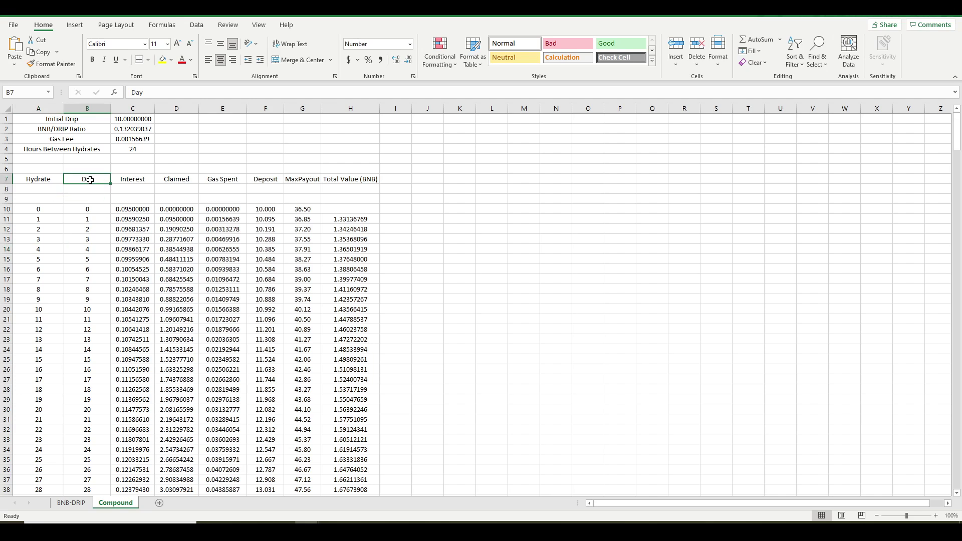
left_click(88, 229)
left_click(50, 239)
left_click(80, 241)
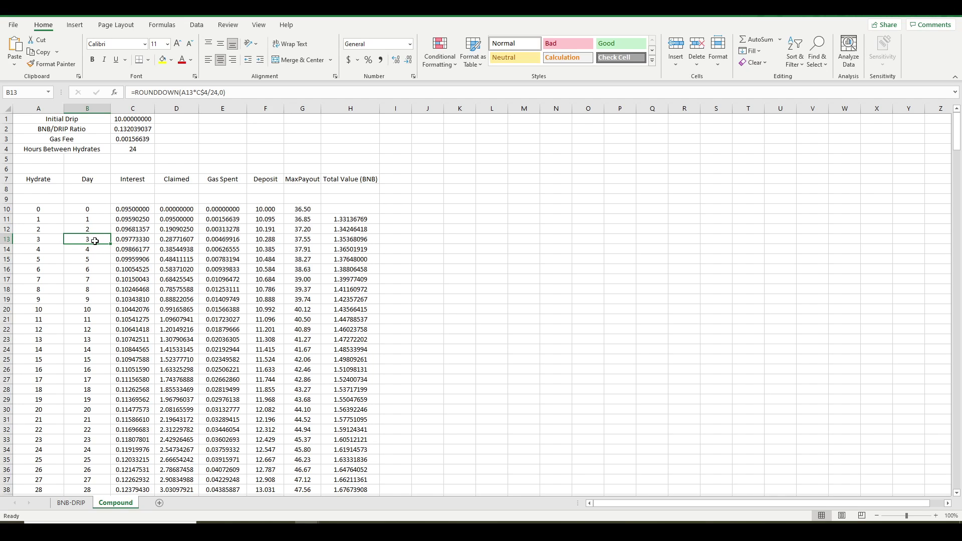
left_click(132, 149)
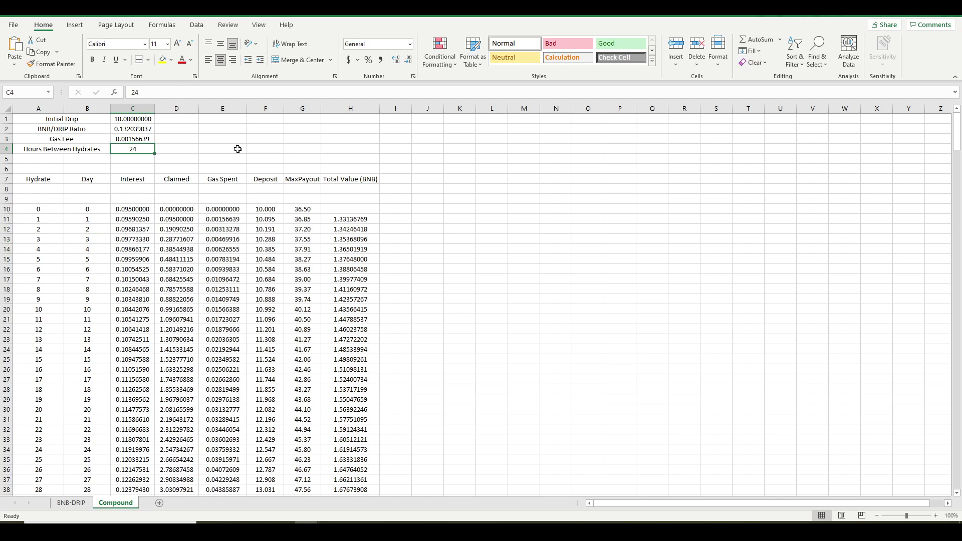
Change Hours Between Hydrates to 12 and compare hydrates A11–A12 with their Day formulas.
type("12")
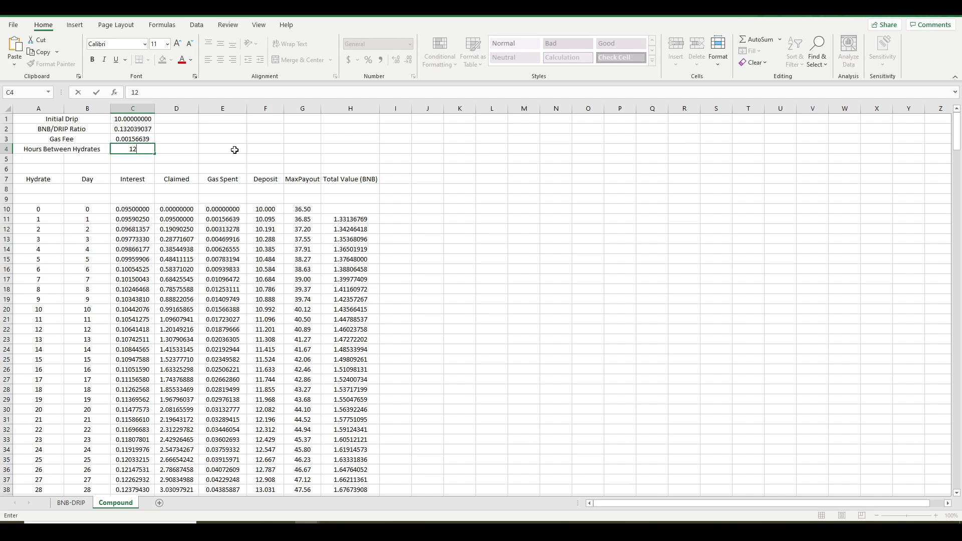
key("Return")
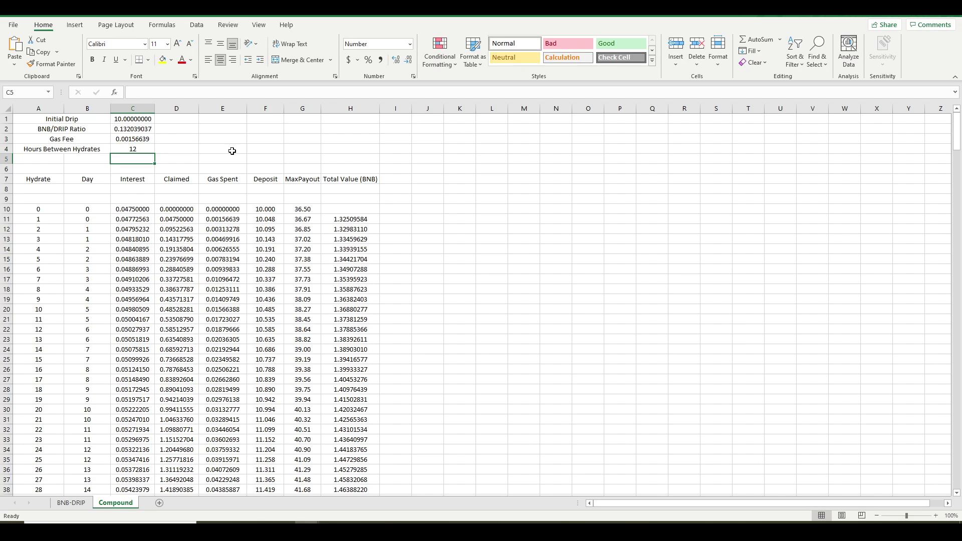
left_click(54, 219)
left_click(88, 223)
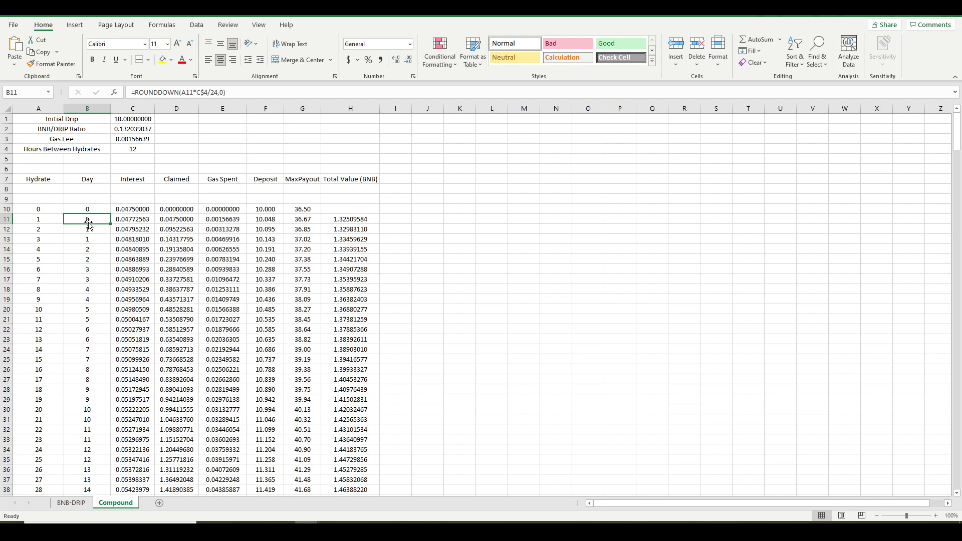
left_click(59, 231)
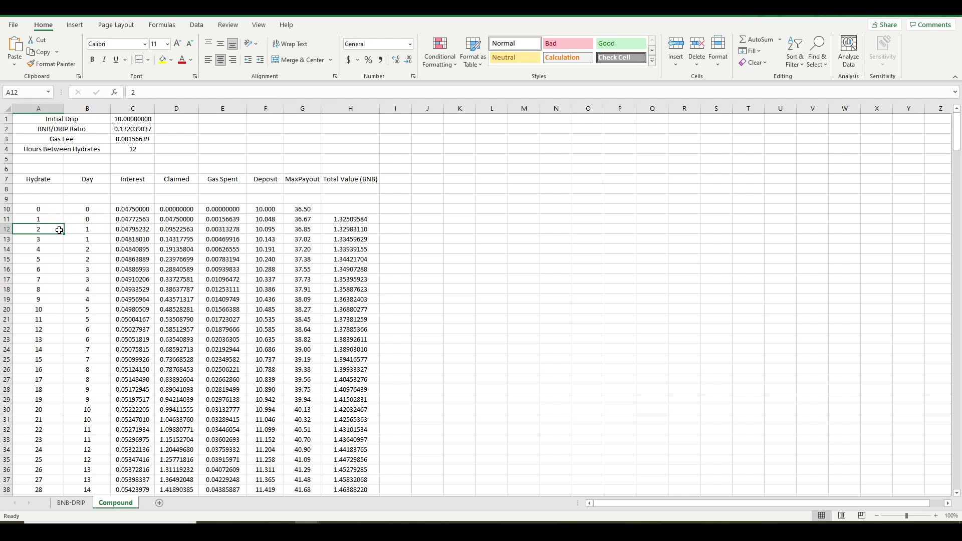
left_click(90, 230)
Review Day formulas in B13–B18, advancing one day every two hydrates.
left_click(44, 238)
left_click(94, 240)
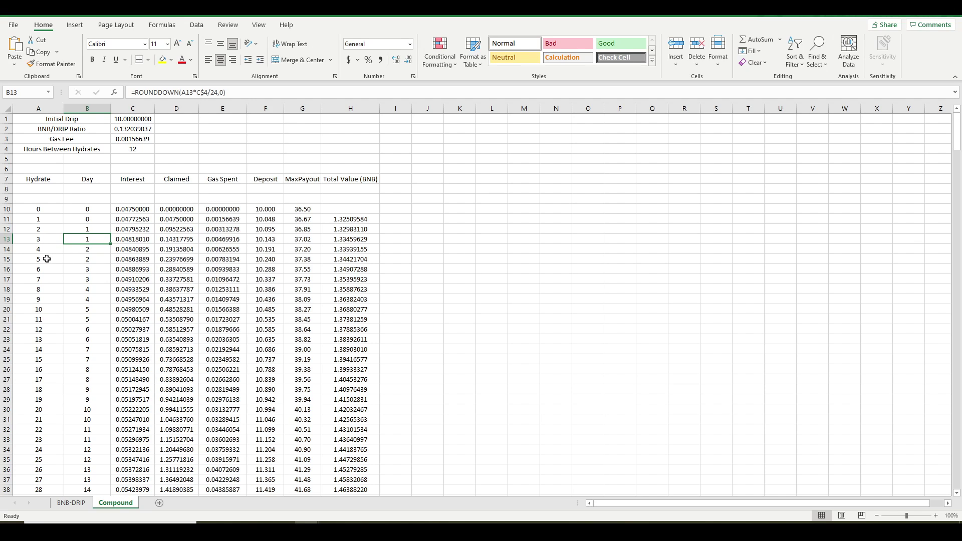
left_click(92, 258)
left_click(91, 269)
left_click(92, 279)
left_click(92, 290)
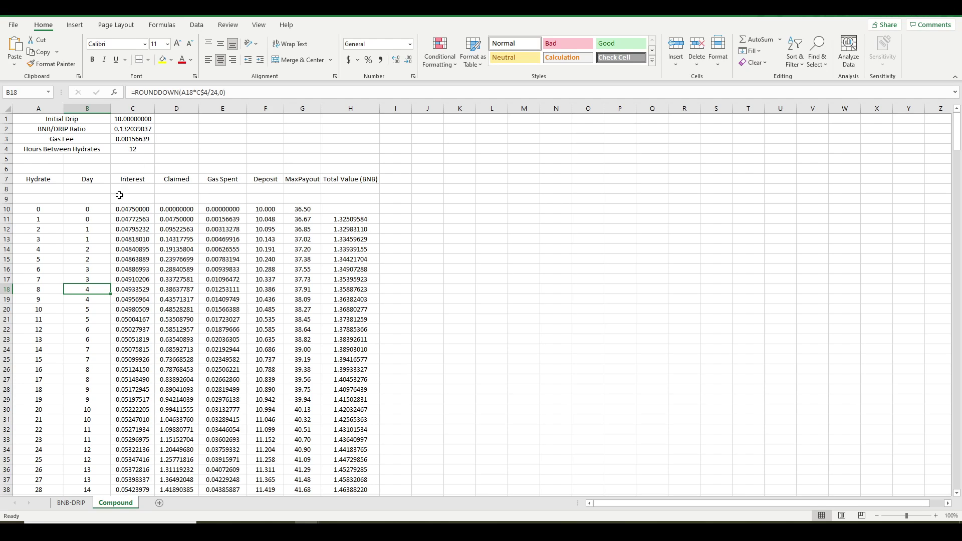
Set Hours Between Hydrates in C4 back to 24.
left_click(133, 152)
type("24")
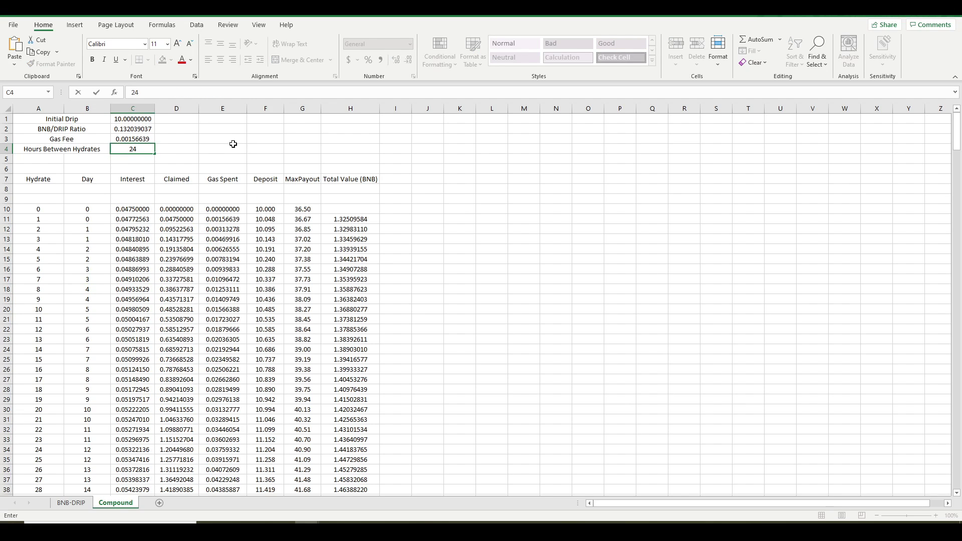
key("Tab")
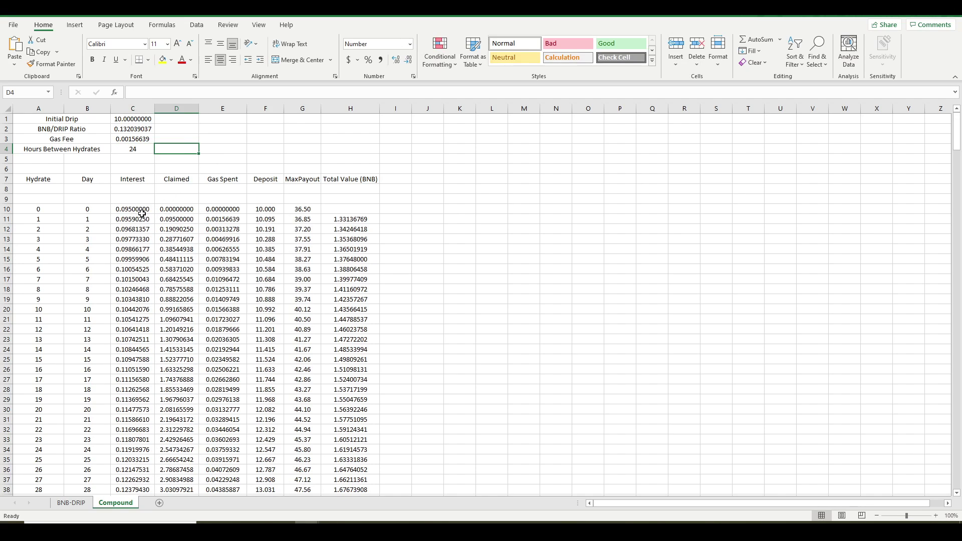
Review the first Interest formula =C$4*0.95%*F10/24 in C10, giving 0.09500000.
left_click(138, 208)
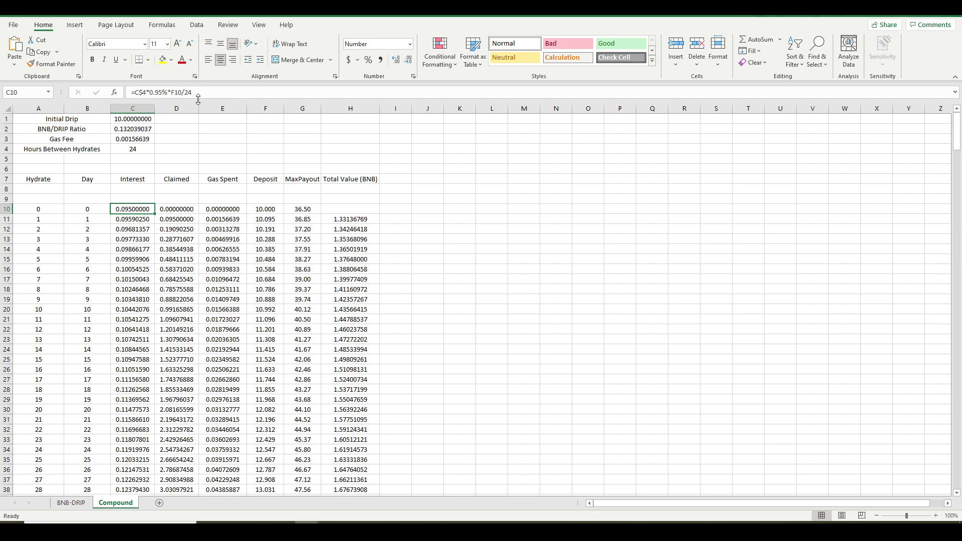
left_click(182, 95)
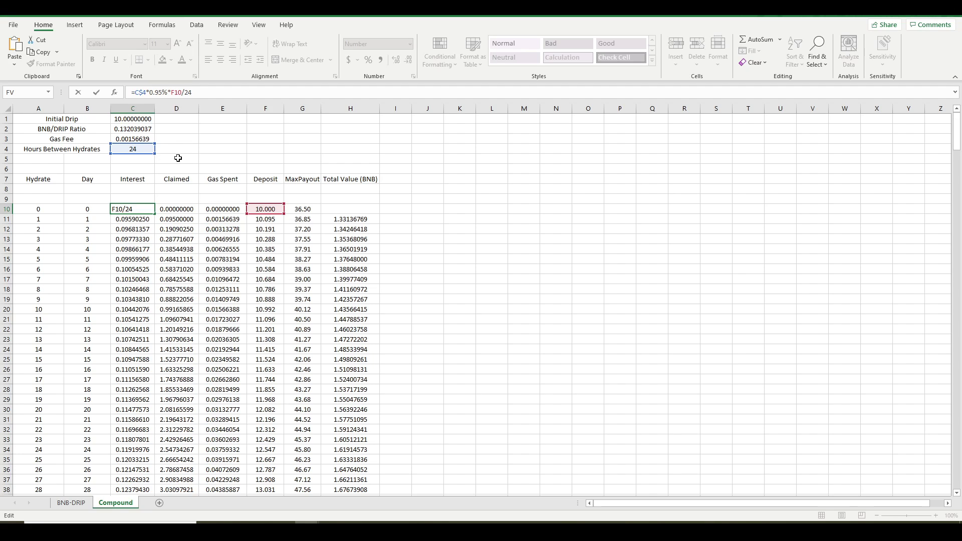
key("Tab")
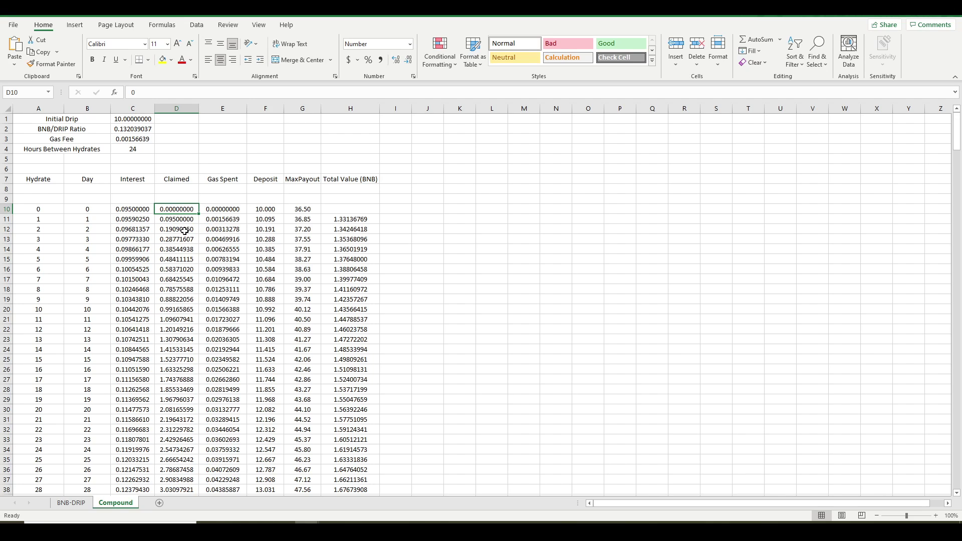
left_click(231, 209)
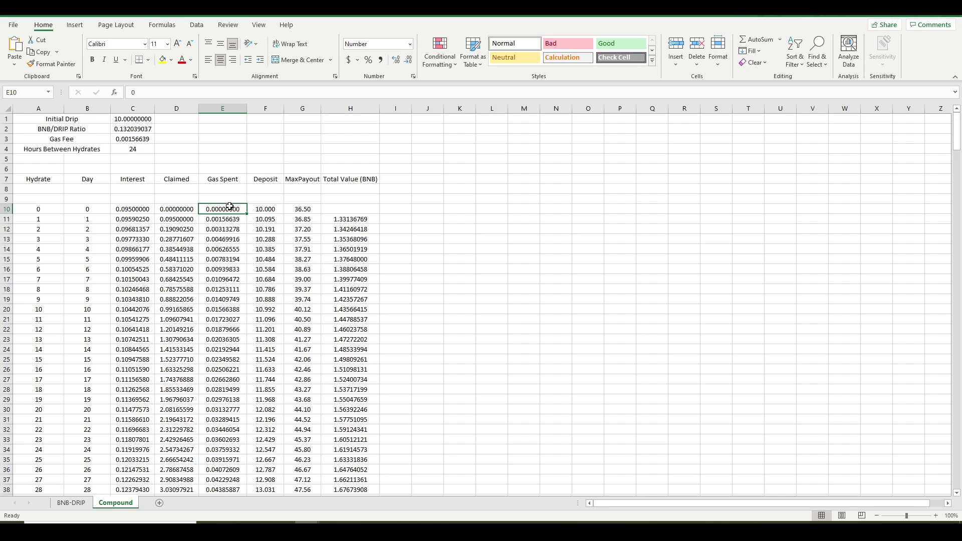
left_click(228, 229)
left_click(155, 93)
type("$3")
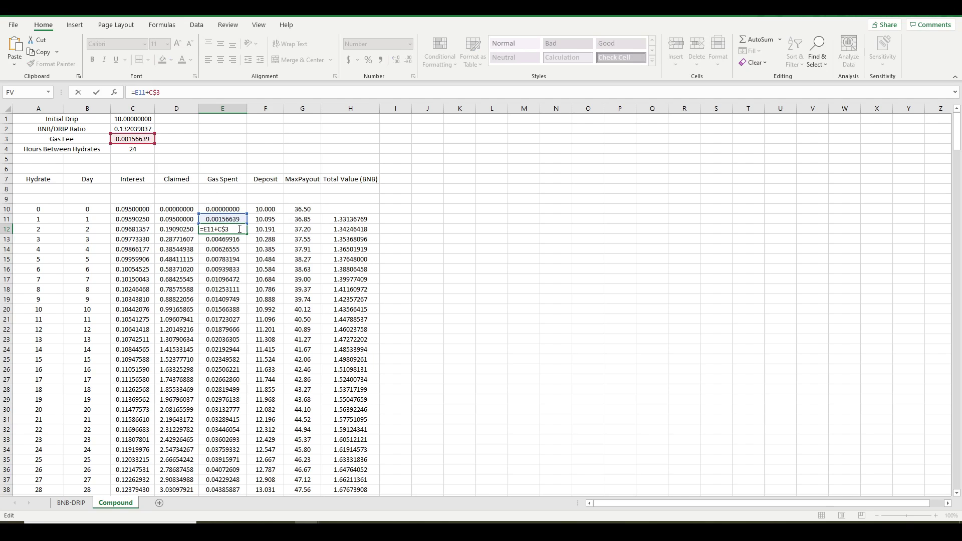
key("Return")
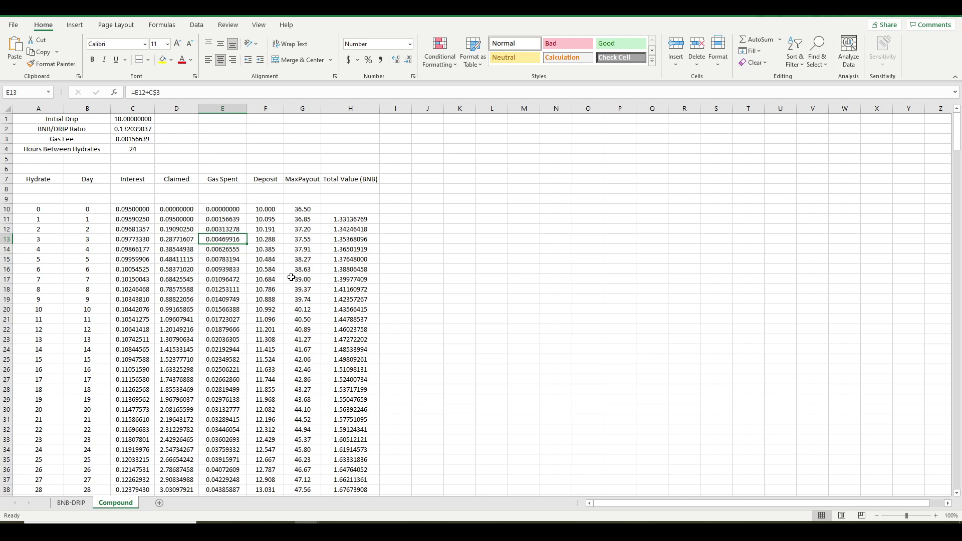
left_click(275, 207)
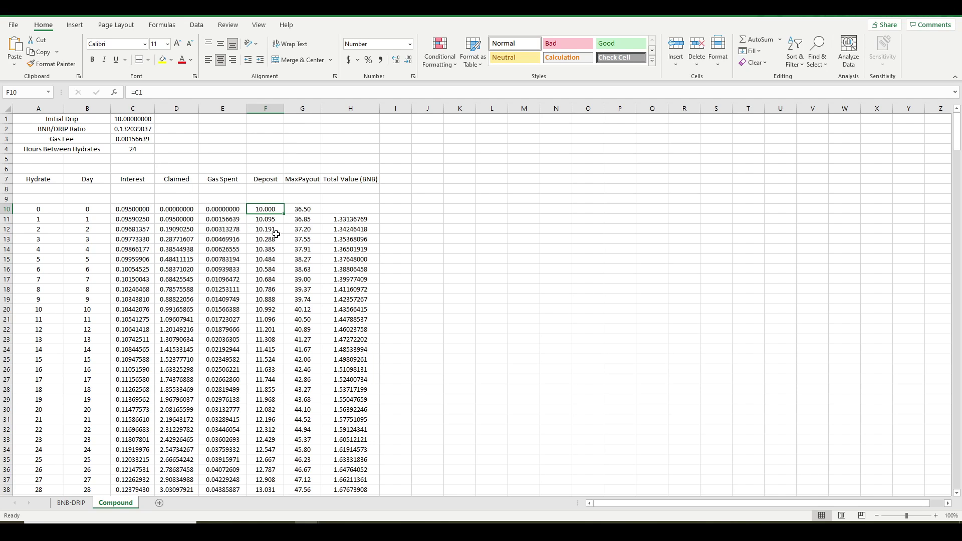
After reviewing F11 and C10, make day-2 deposit F12 =F11+C11 (10.191).
left_click(269, 219)
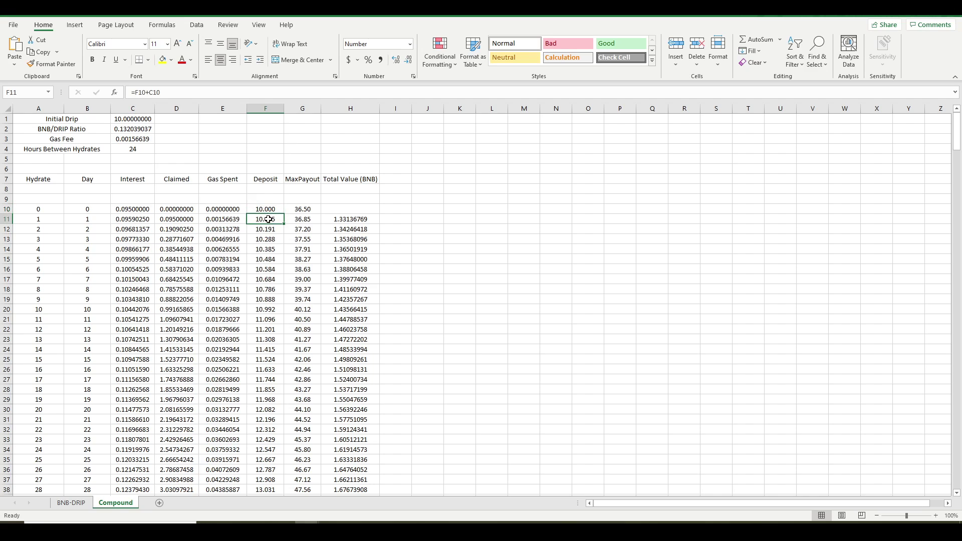
left_click(141, 210)
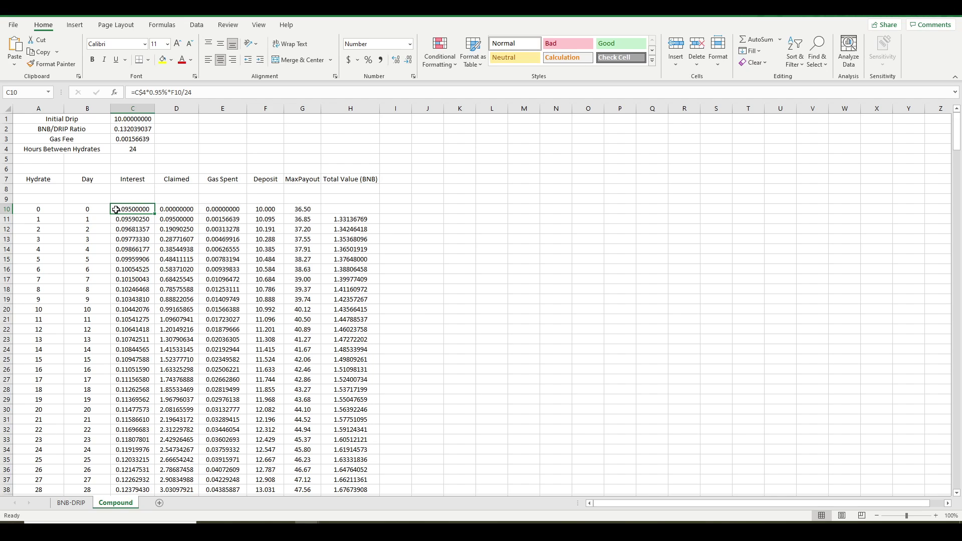
left_click(263, 221)
left_click(263, 229)
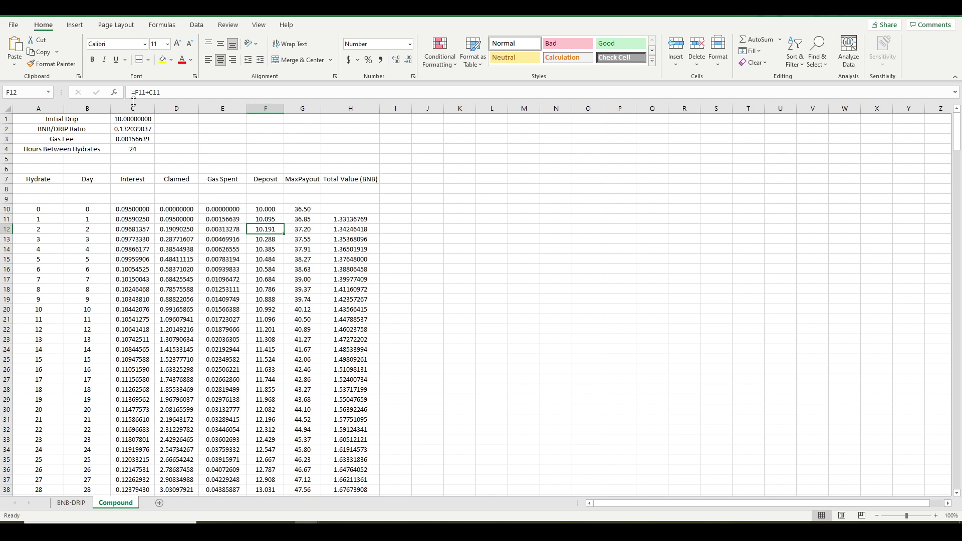
left_click(153, 93)
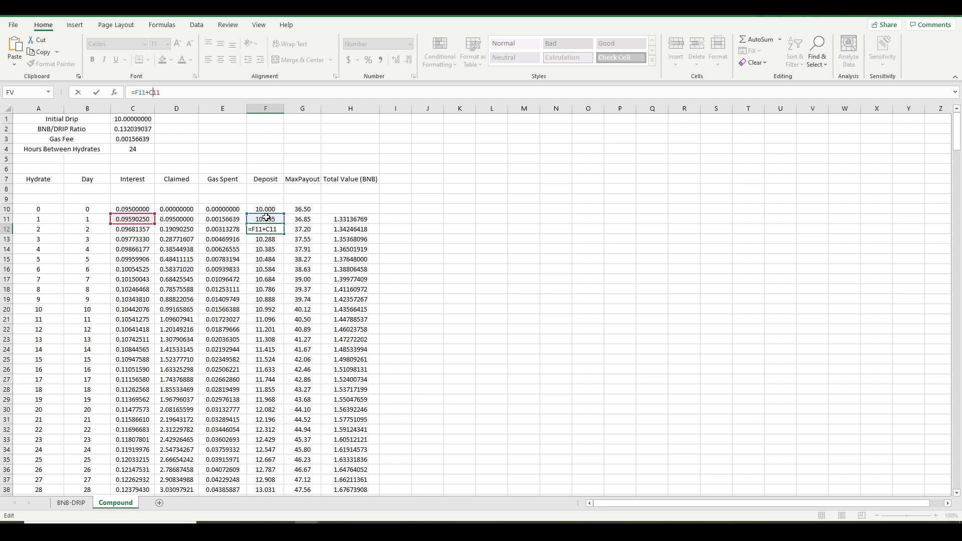
left_click(132, 219)
key("Return")
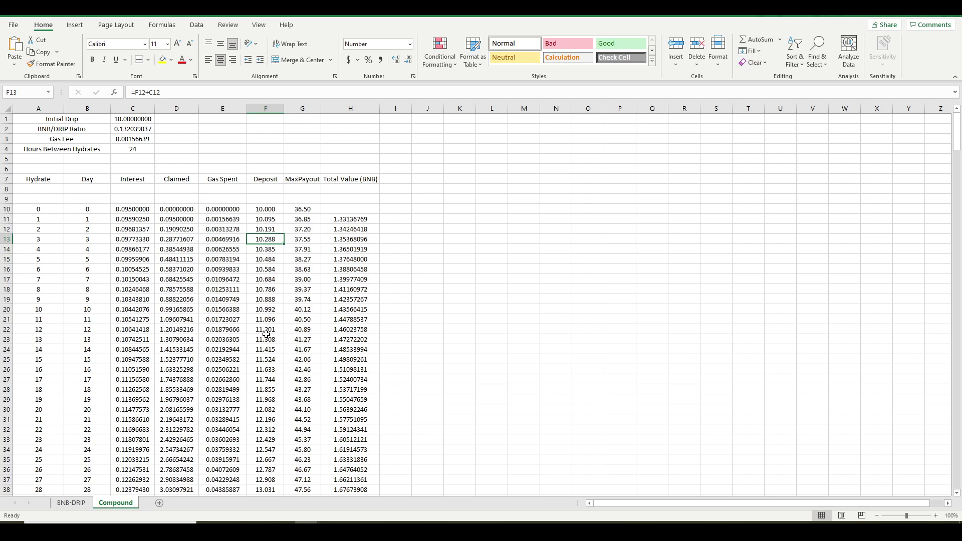
Recommit G13's MaxPayout formula =F13*3.65, showing 37.55.
left_click(307, 241)
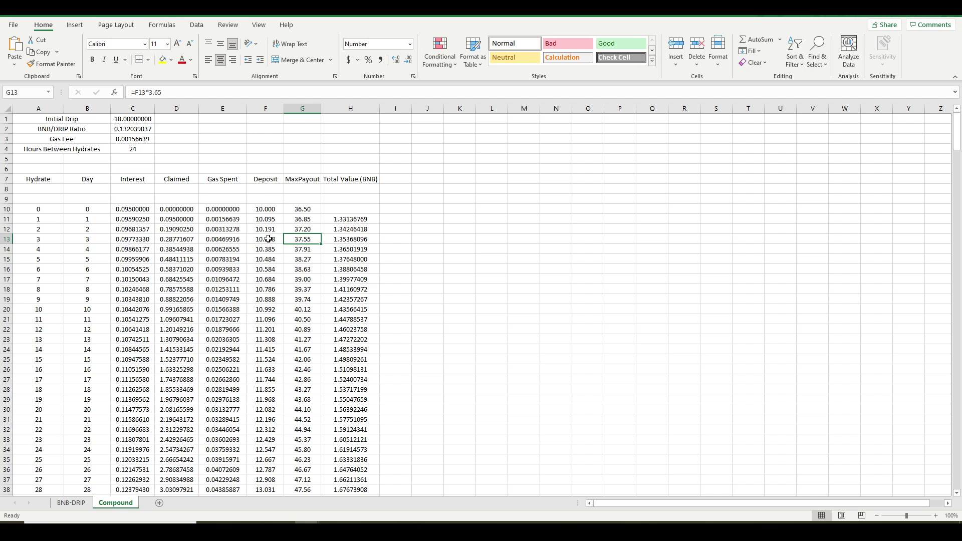
left_click(162, 90)
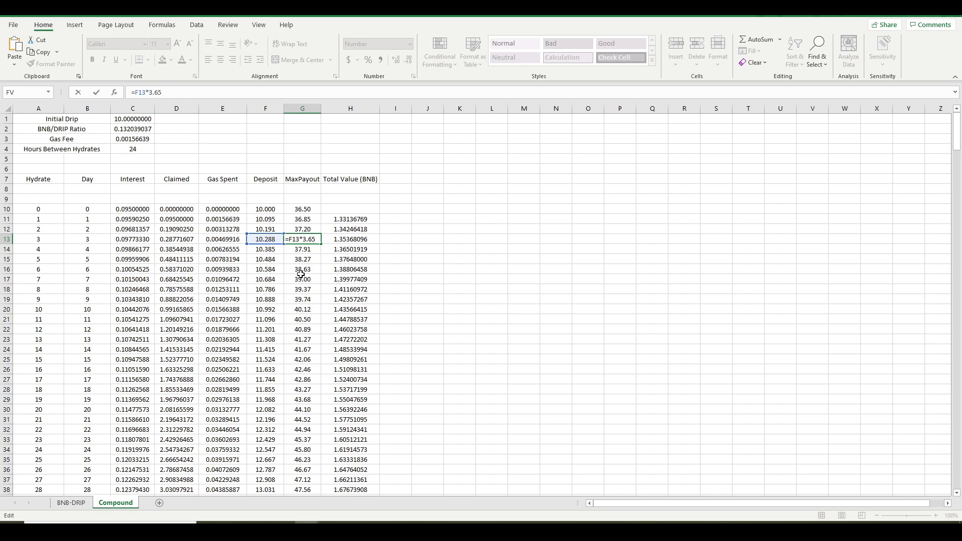
key("Return")
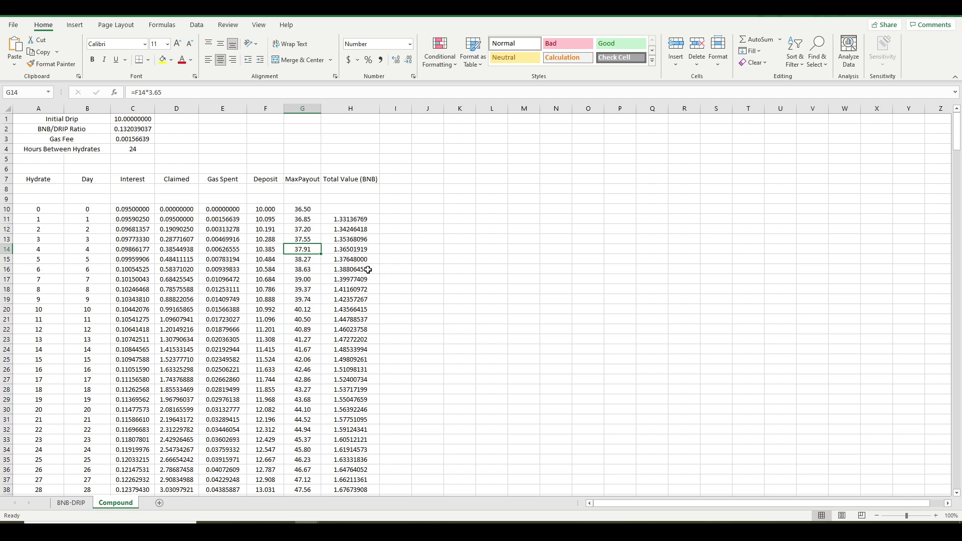
Open H14's Total Value formula =F14*C$2-E14 for review.
left_click(351, 249)
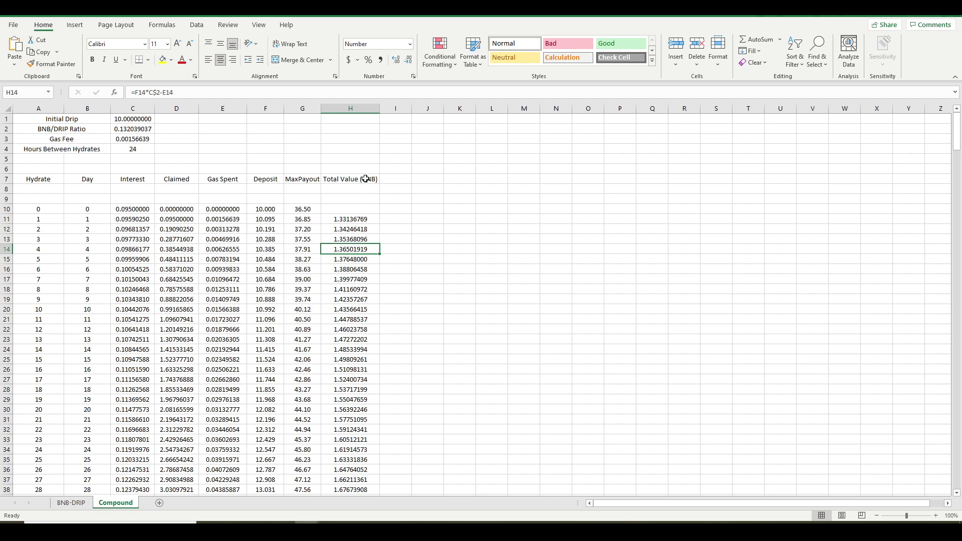
left_click(156, 93)
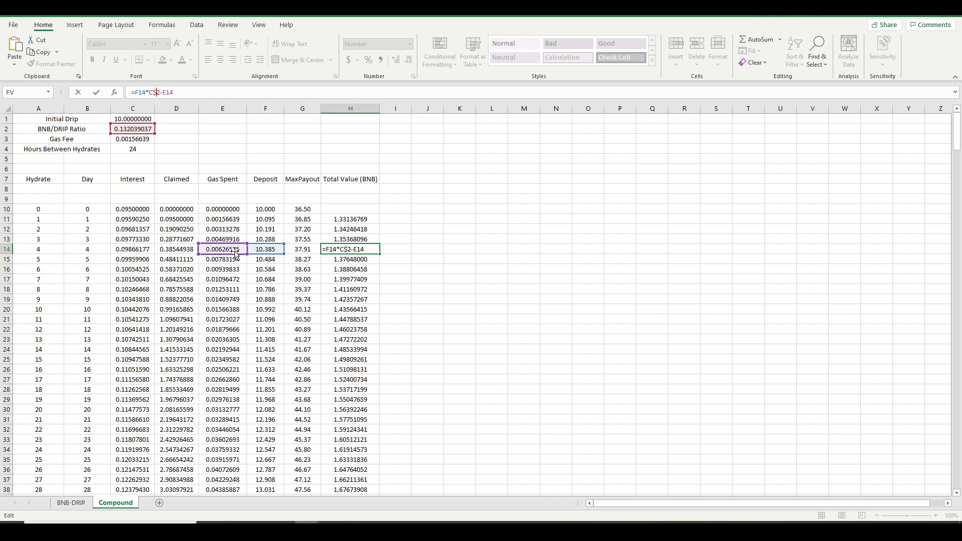
Commit H14, then scroll to day 90 and select its Total Value 2.95125260 in H100.
key("Return")
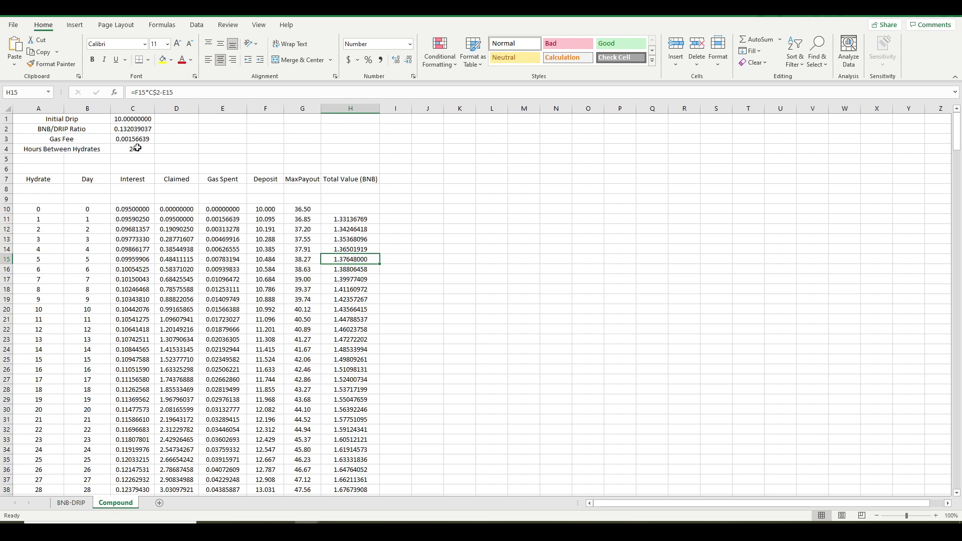
left_click(136, 148)
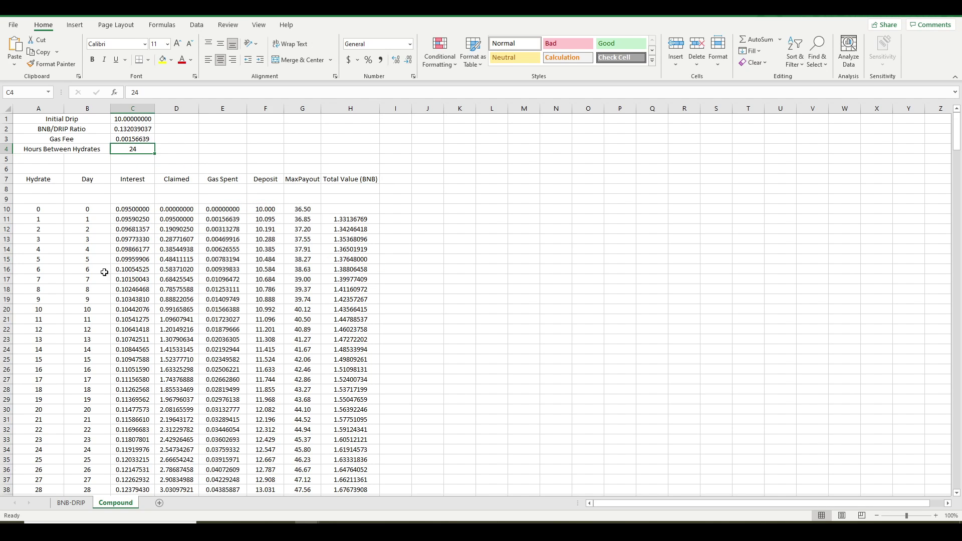
scroll(435, 333, "down", 4)
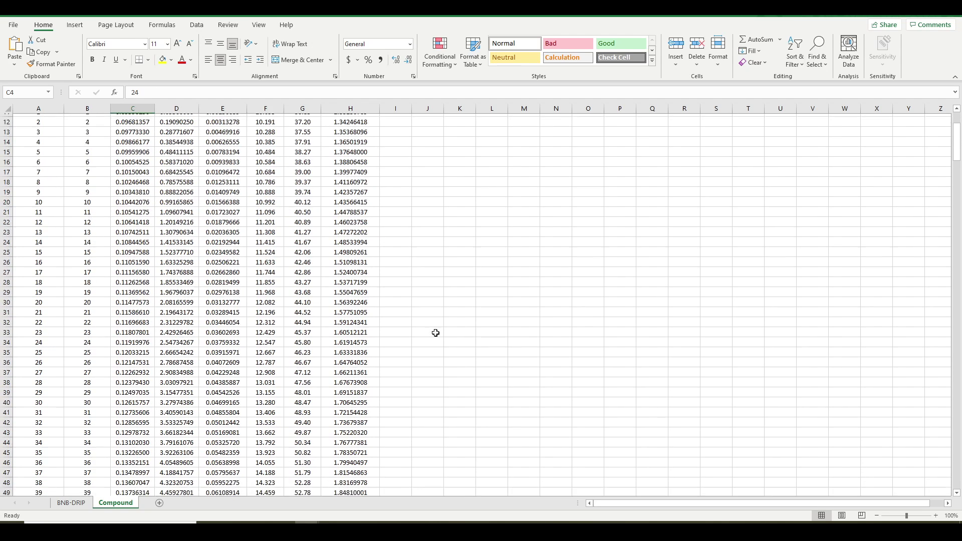
scroll(436, 333, "down", 7)
scroll(435, 333, "down", 13)
scroll(435, 333, "down", 1)
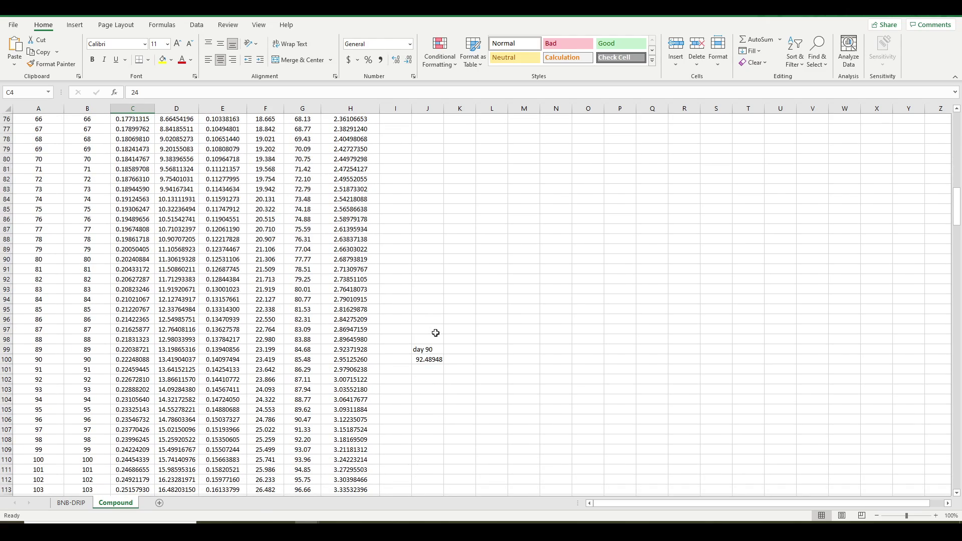
left_click(94, 359)
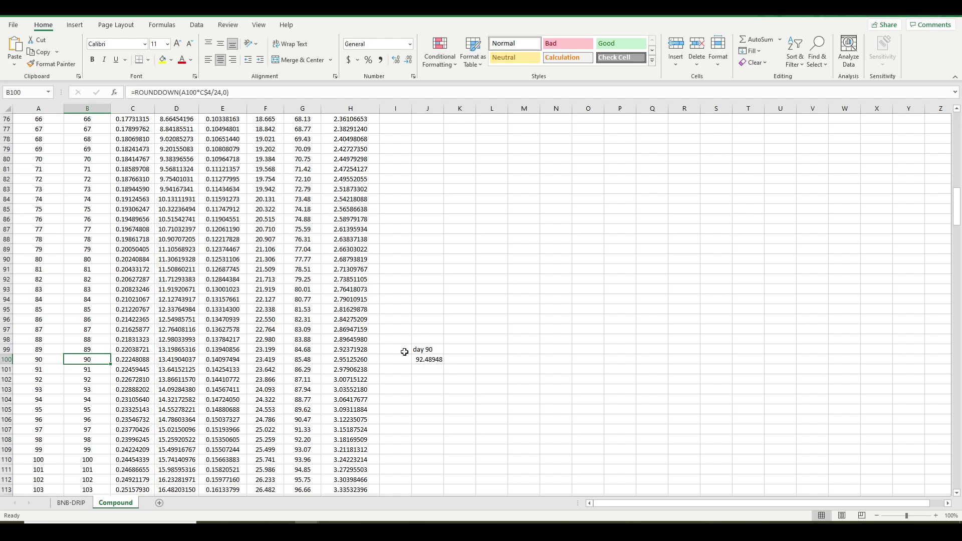
left_click(355, 361)
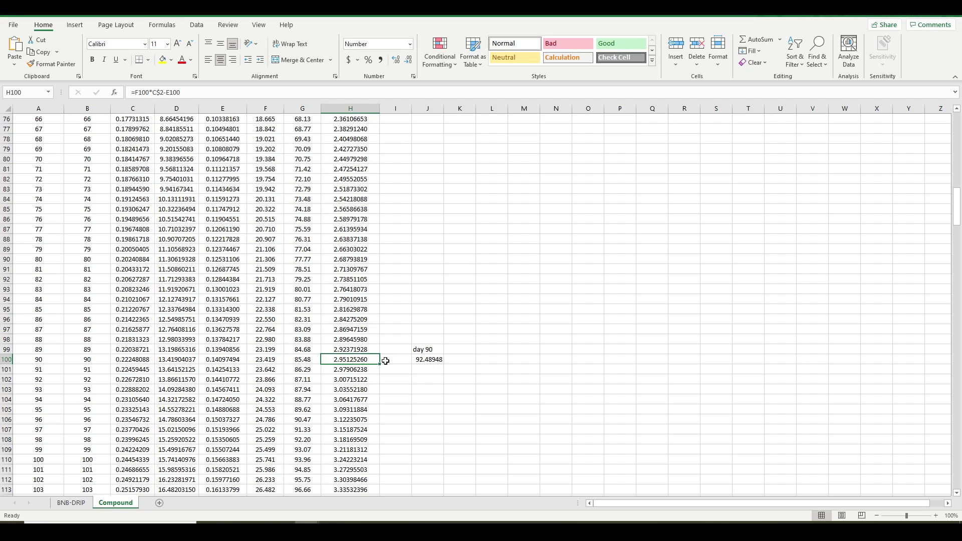
Copy H100 and paste it as the static value 2.951253 into J100 under 'day 90'.
key("ctrl+c")
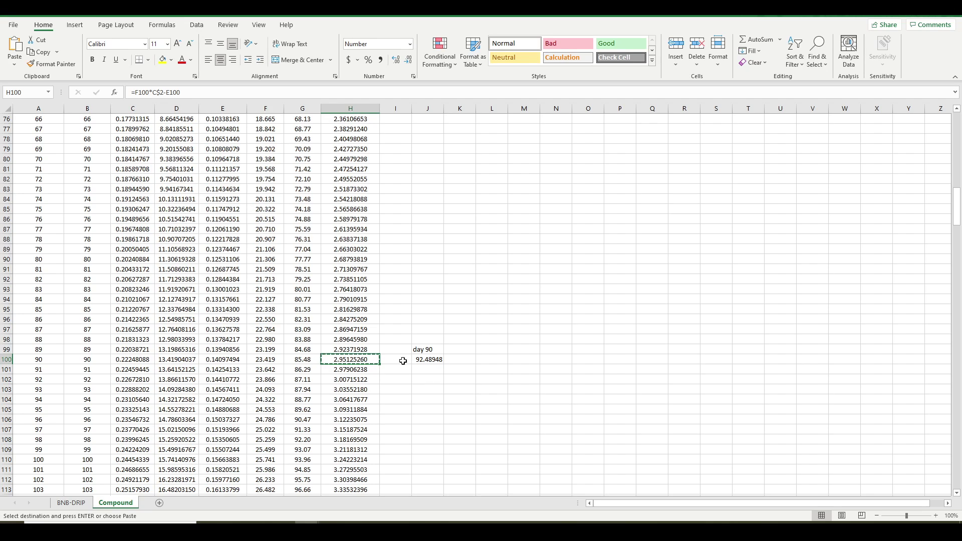
left_click(427, 359)
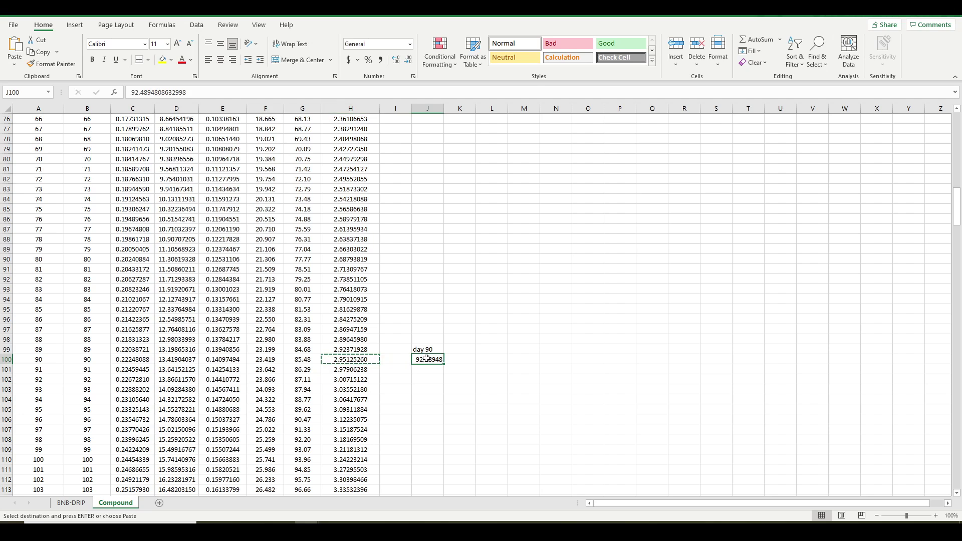
right_click(427, 359)
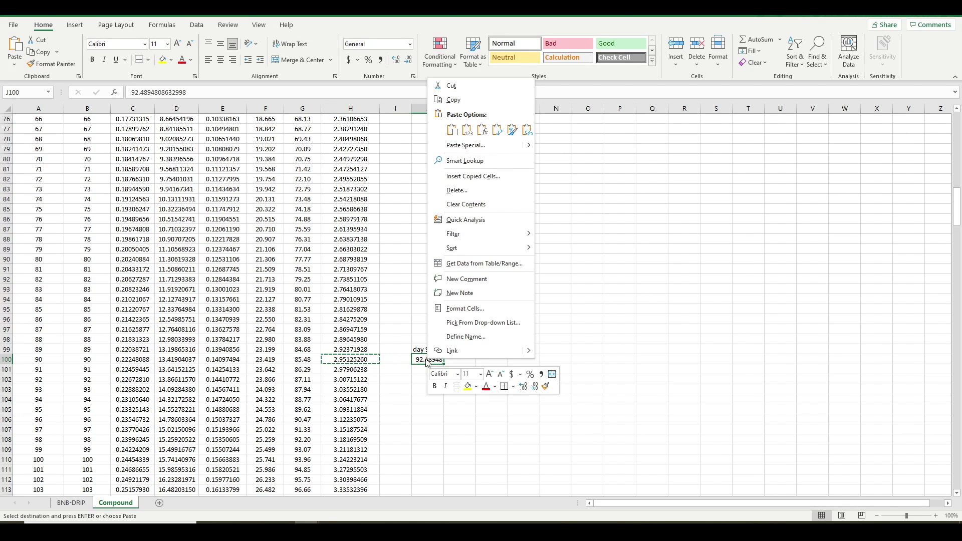
left_click(466, 132)
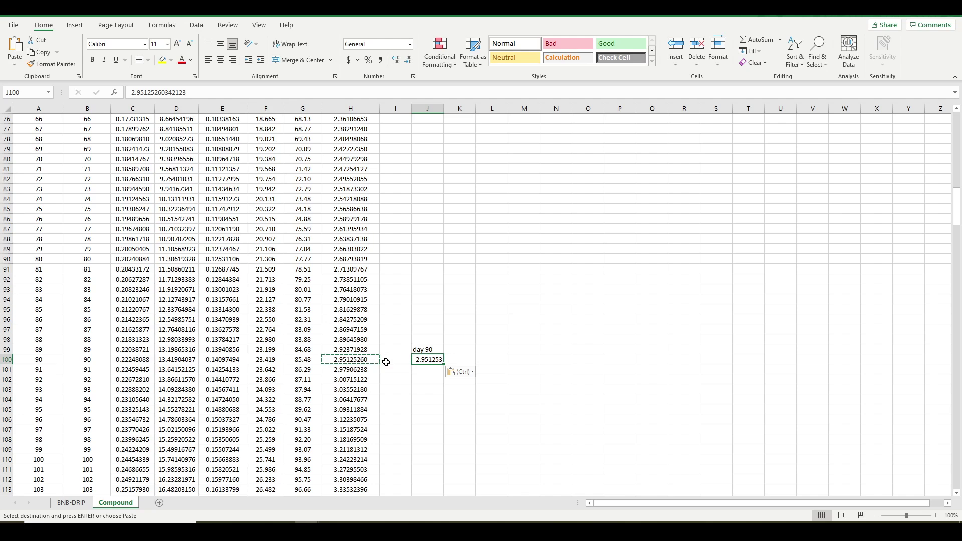
scroll(386, 362, "up", 20)
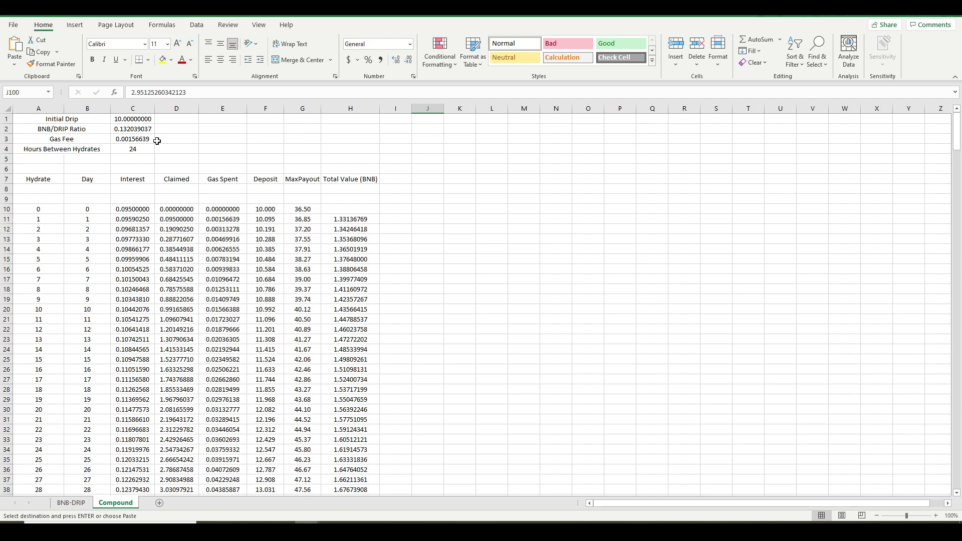
Review the Gas Fee (C3) and BNB/DRIP Ratio (C2), then select Hours Between Hydrates in C4.
left_click(138, 139)
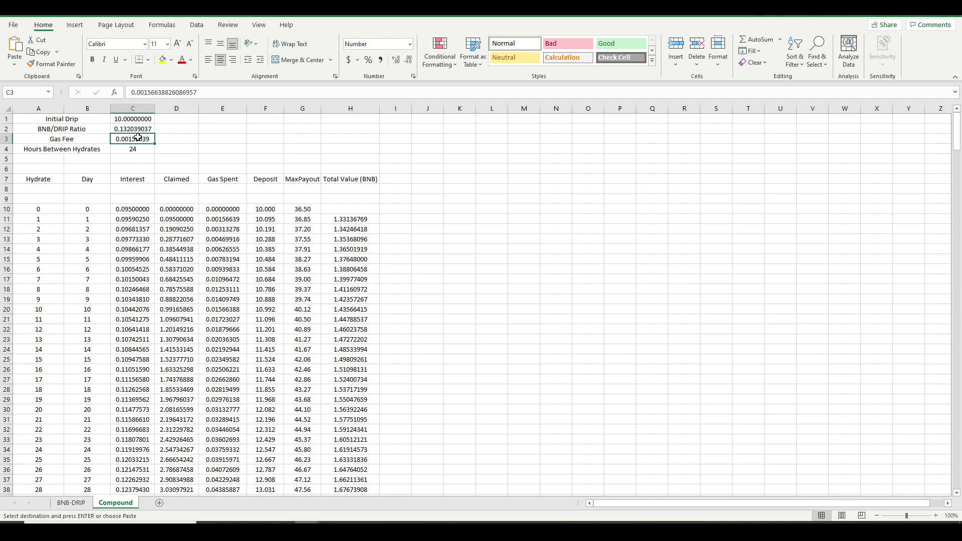
left_click(138, 130)
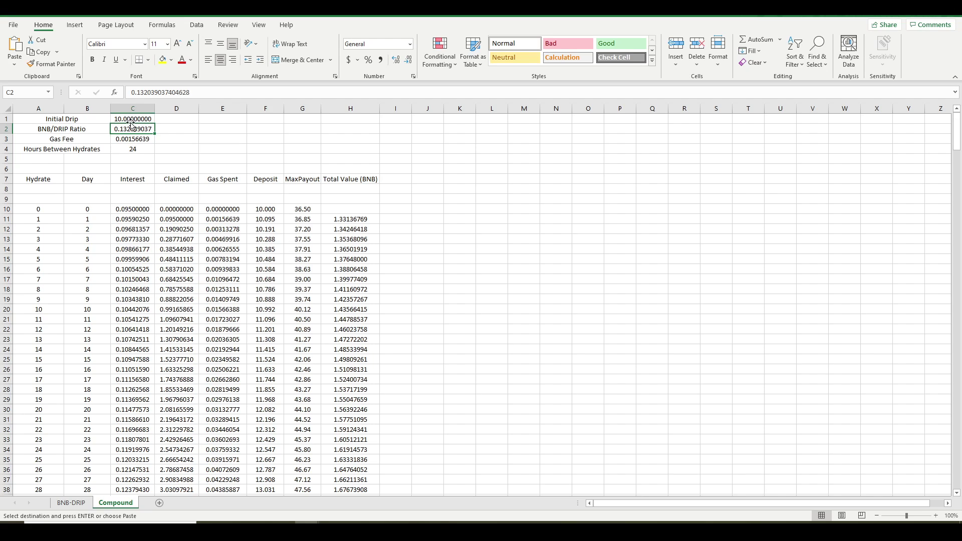
left_click(133, 148)
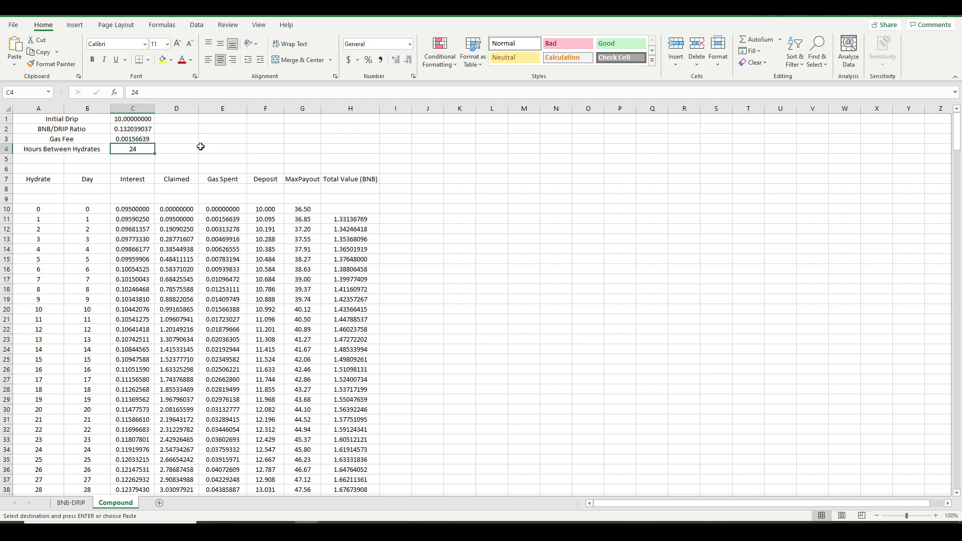
type("12")
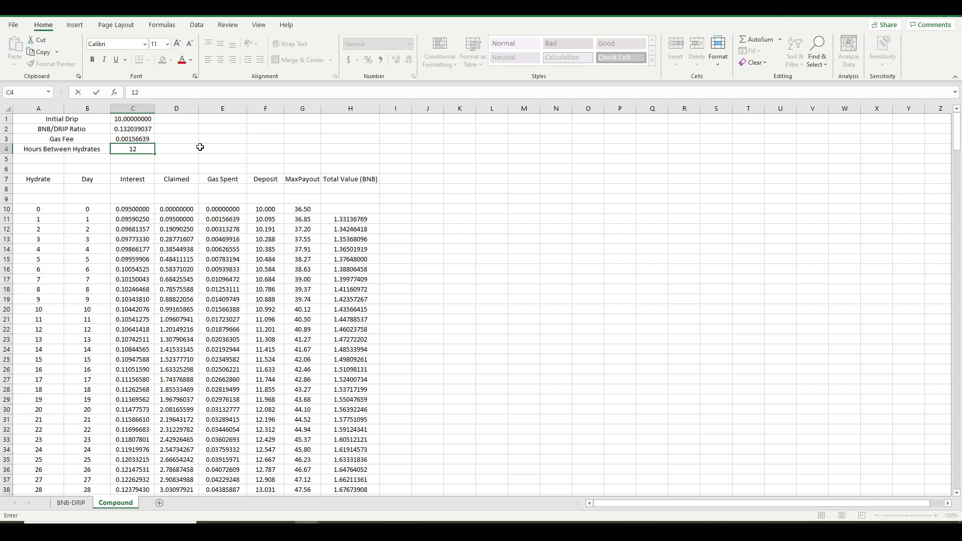
key("Return")
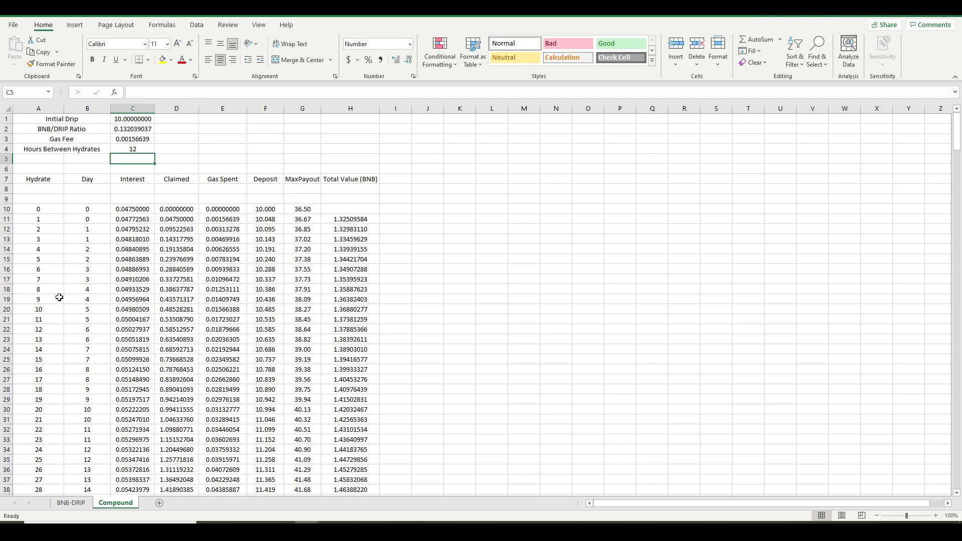
scroll(58, 301, "down", 1)
scroll(58, 300, "down", 11)
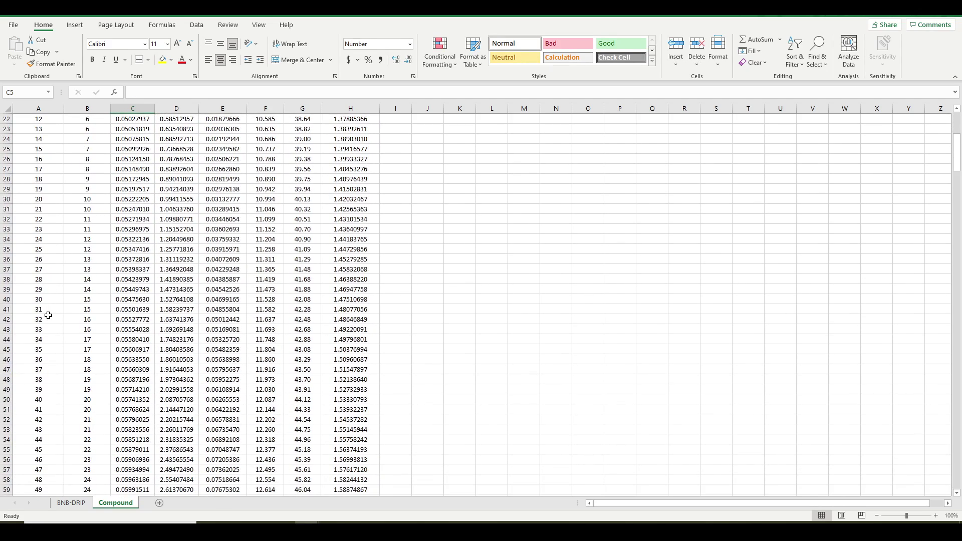
scroll(56, 425, "down", 9)
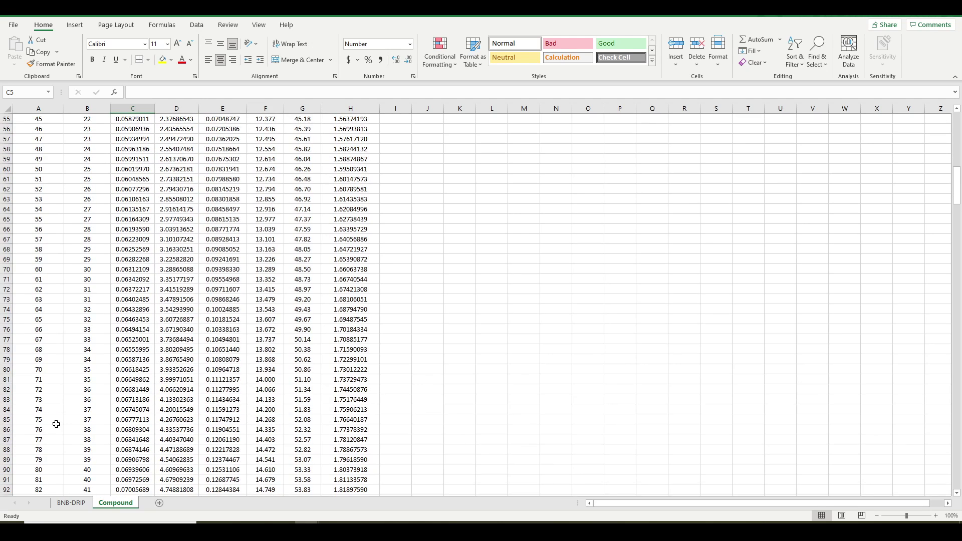
scroll(56, 425, "down", 2)
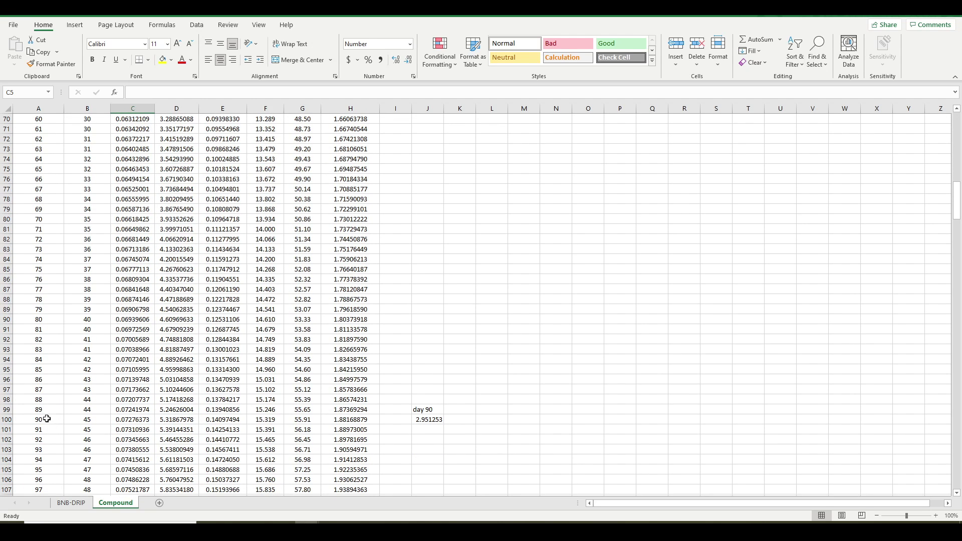
left_click(51, 420)
left_click(90, 422)
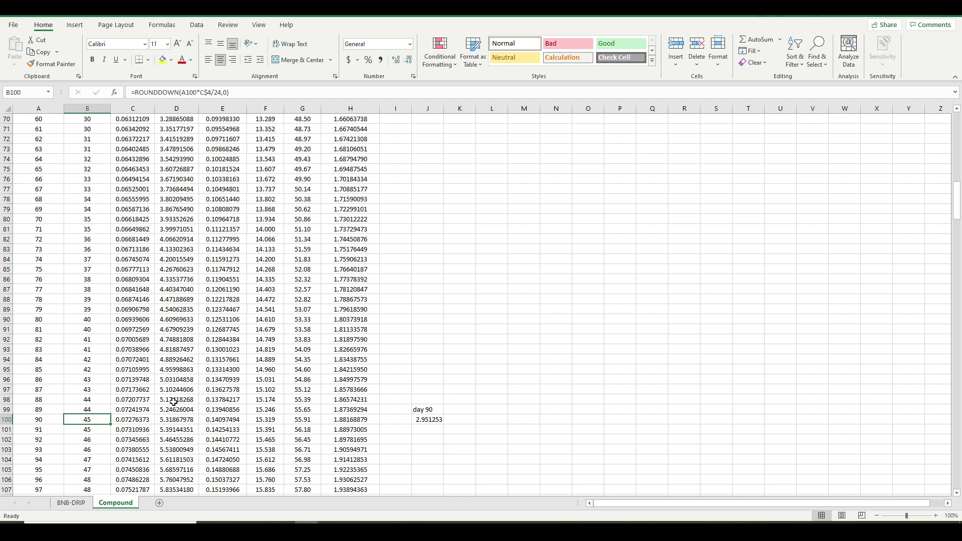
left_click(342, 420)
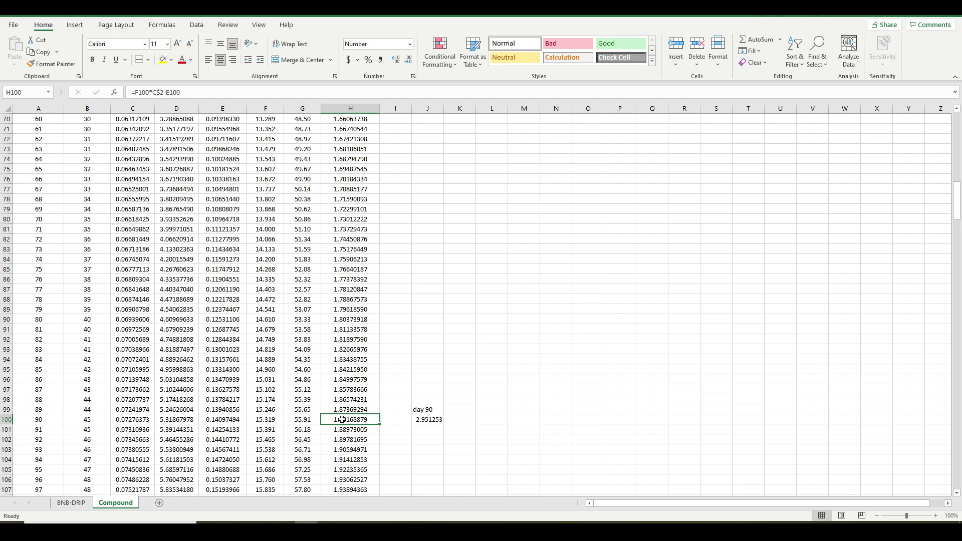
left_click(88, 421)
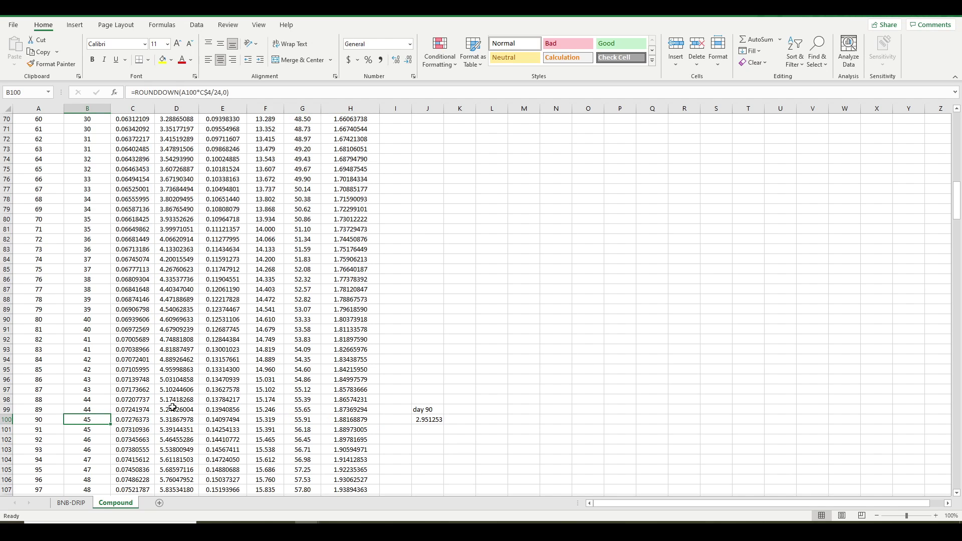
scroll(196, 394, "down", 10)
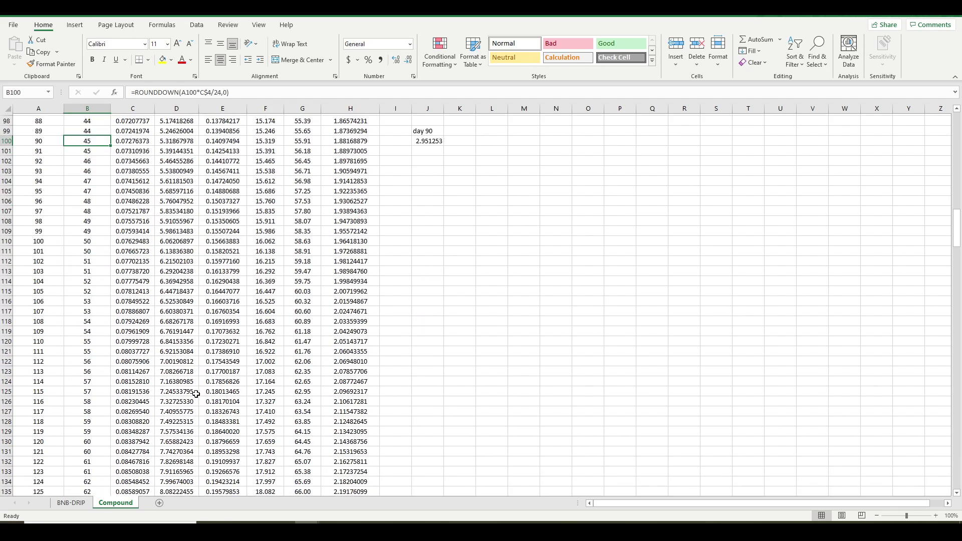
scroll(196, 394, "down", 11)
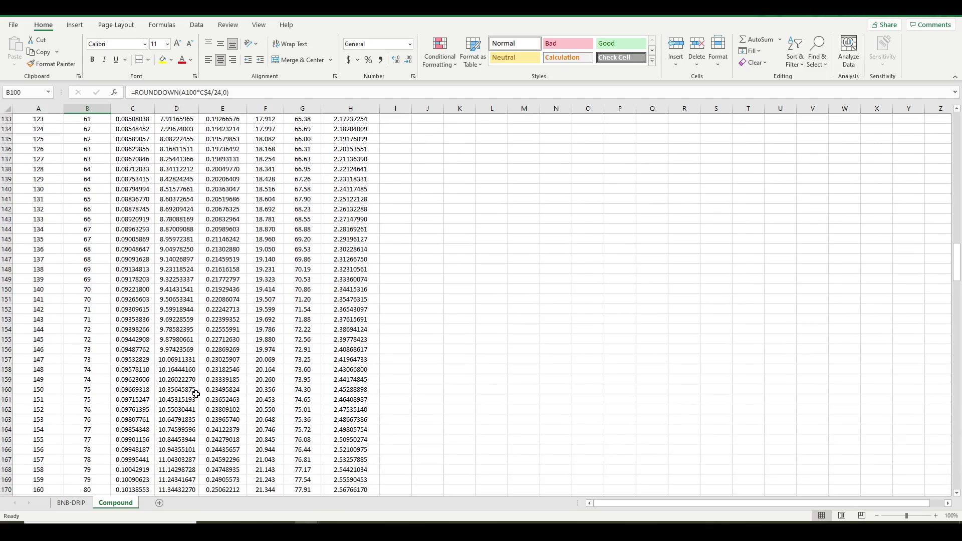
scroll(196, 394, "down", 7)
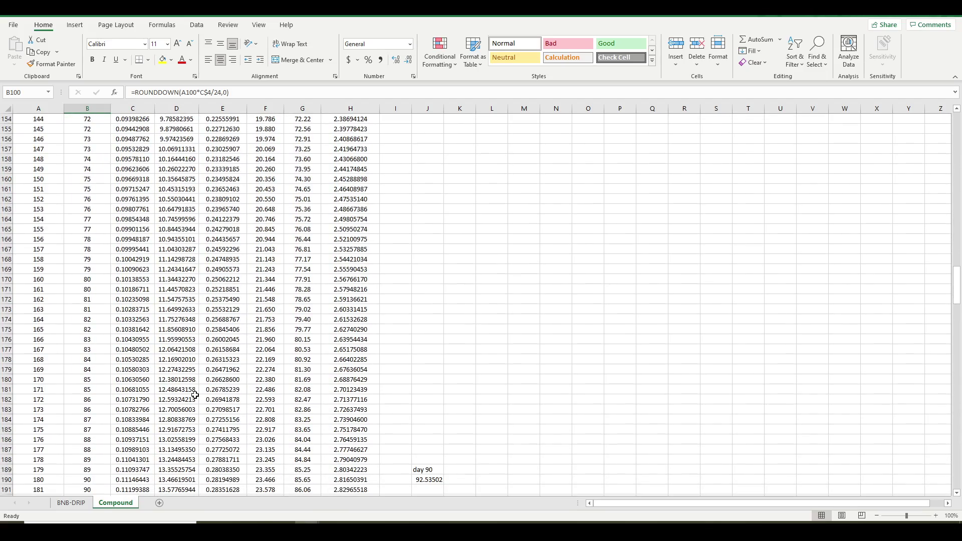
scroll(195, 396, "down", 2)
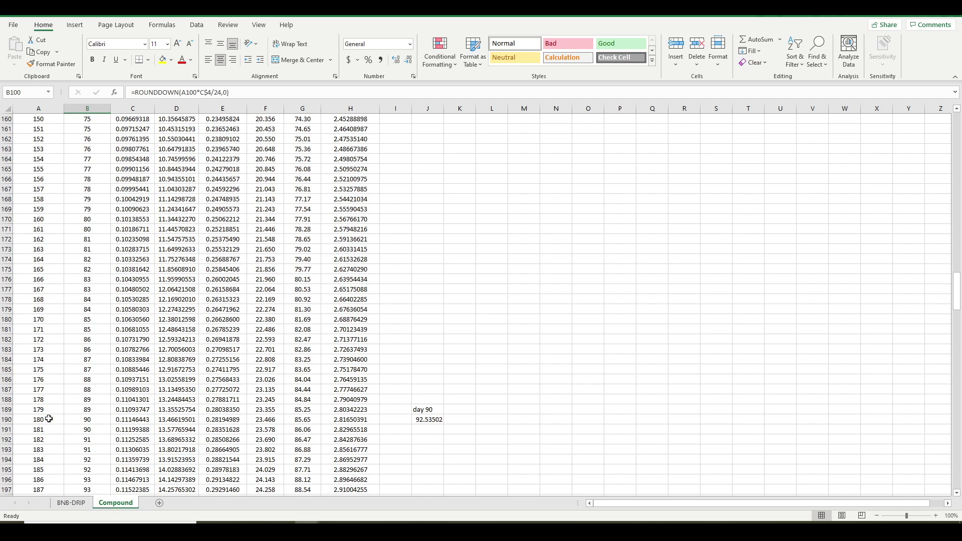
Paste the 12-hour day-90 Total Value from H190 into J190 as the static value 2.816504.
left_click(90, 421)
left_click(354, 421)
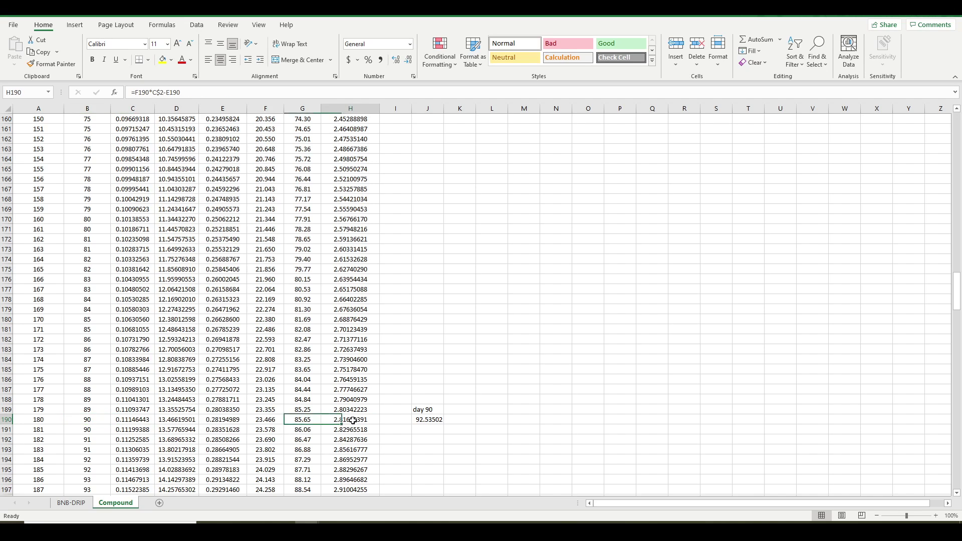
key("ctrl+c")
left_click(425, 420)
right_click(425, 419)
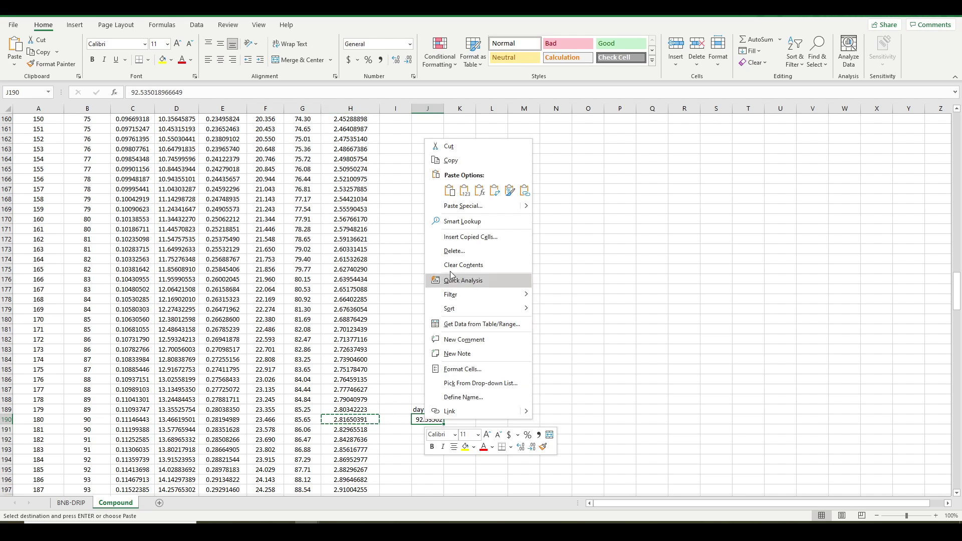
left_click(464, 191)
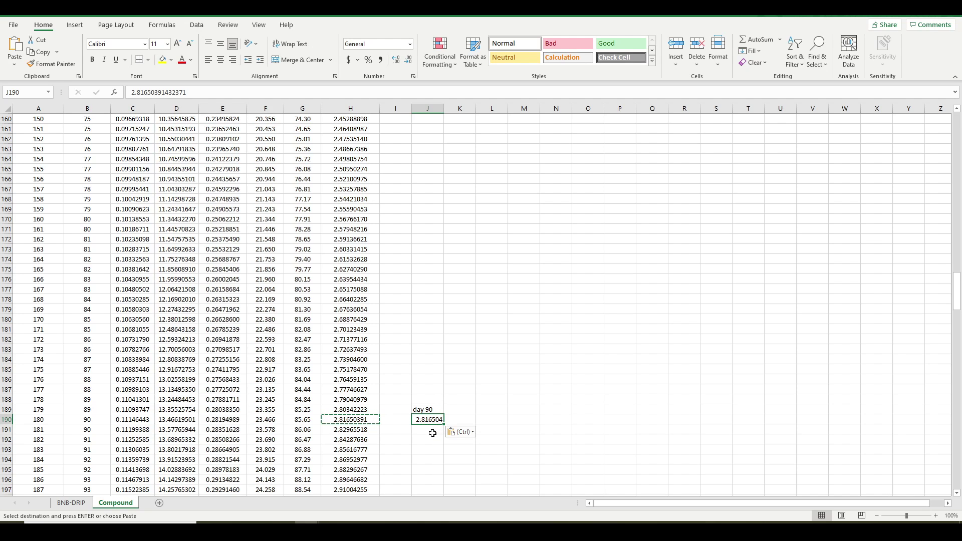
scroll(433, 433, "up", 20)
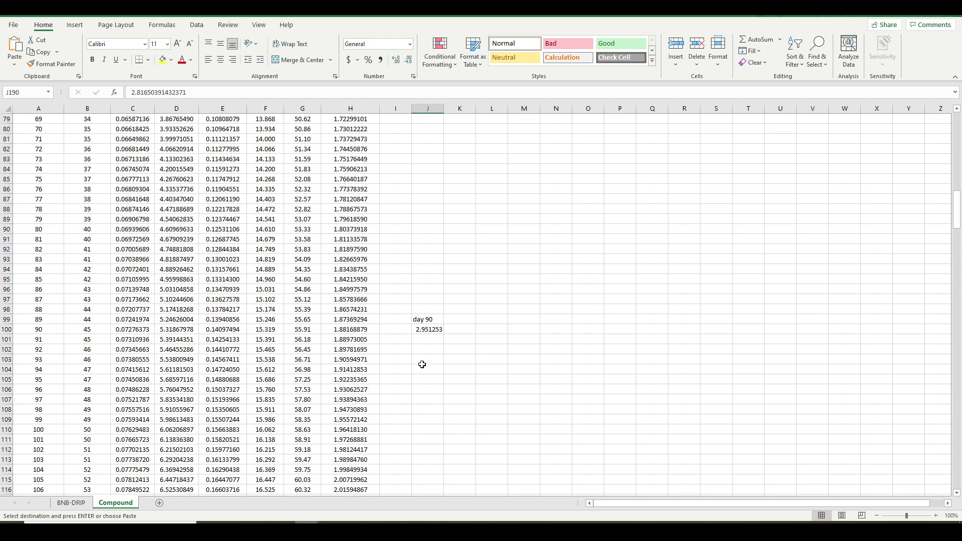
left_click(429, 329)
scroll(411, 377, "up", 20)
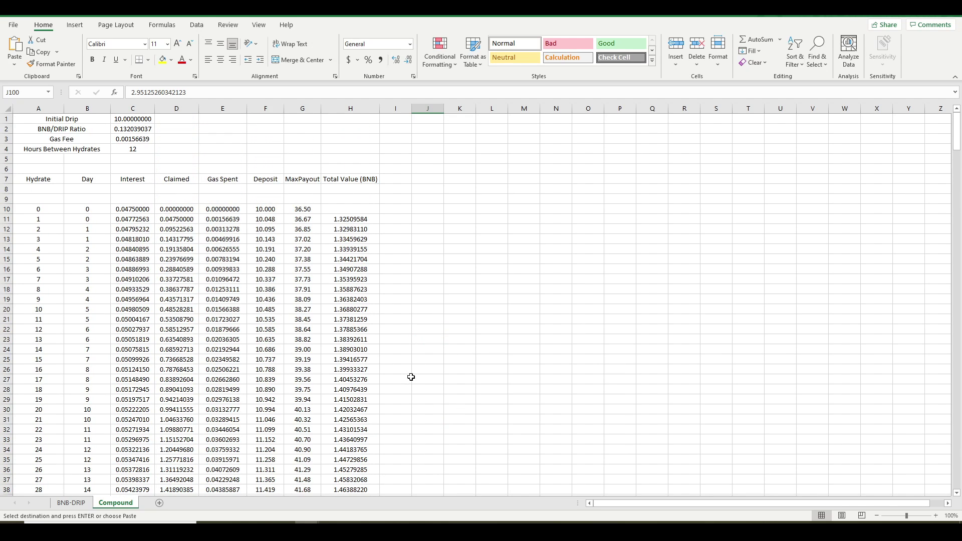
left_click(129, 117)
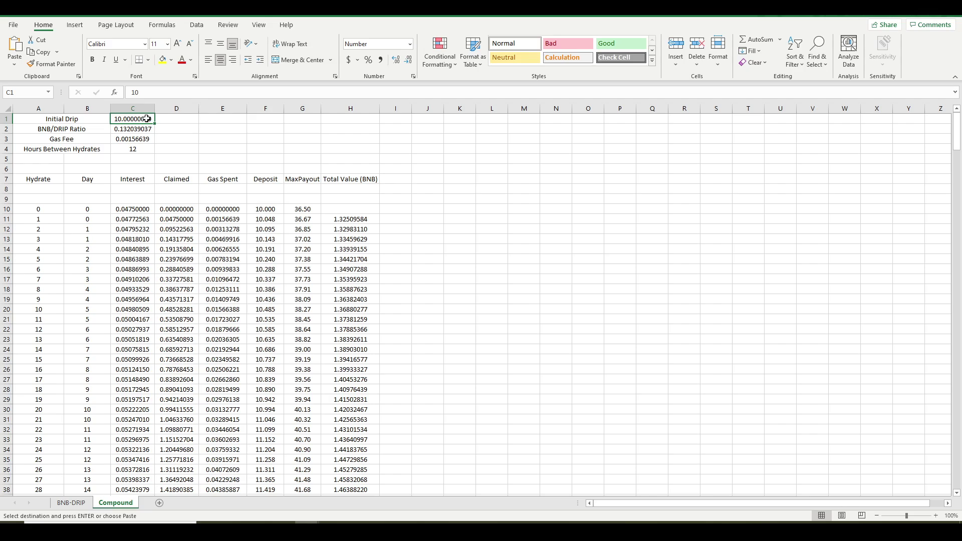
scroll(397, 276, "down", 6)
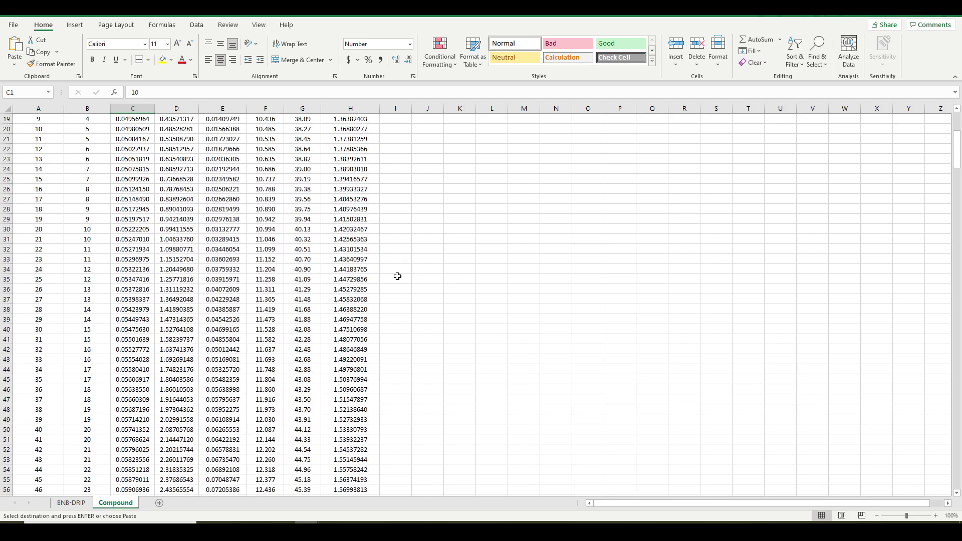
scroll(398, 277, "down", 20)
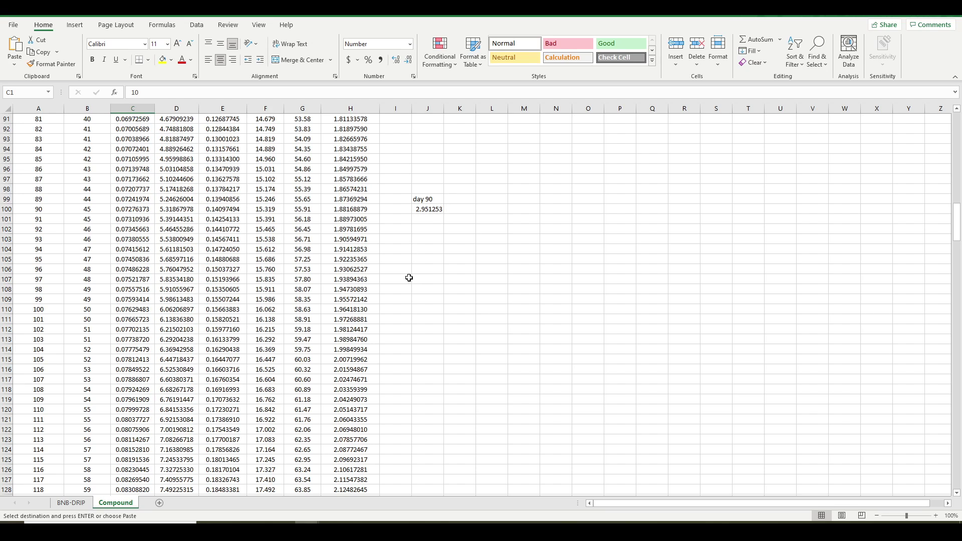
scroll(409, 278, "up", 20)
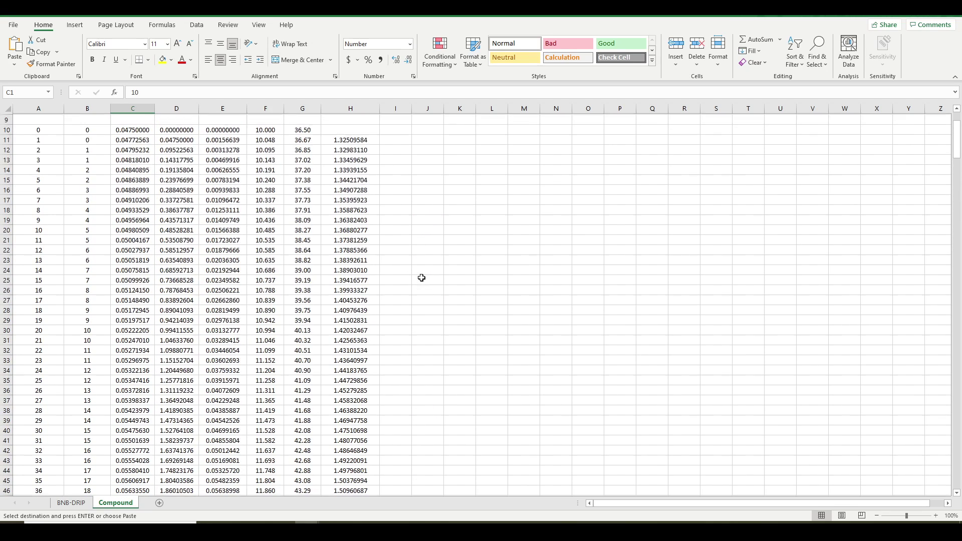
left_click(141, 151)
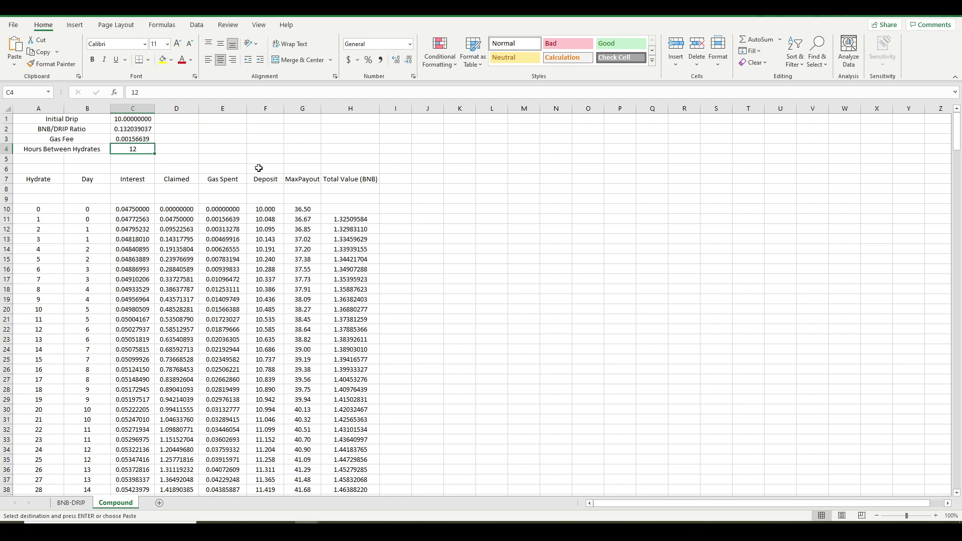
Set Hours Between Hydrates to 48 and confirm the Day column now advances by 2 per hydrate.
type("4")
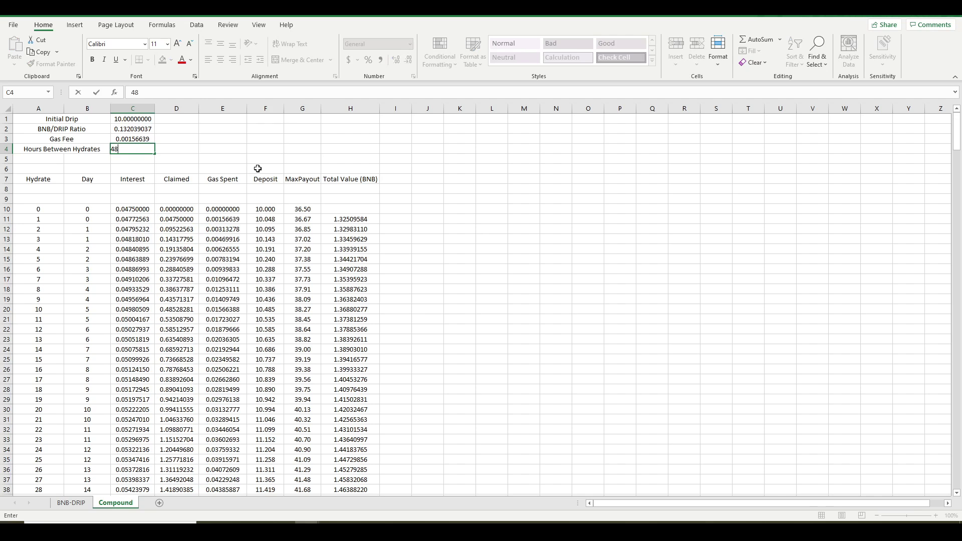
type("8")
key("Return")
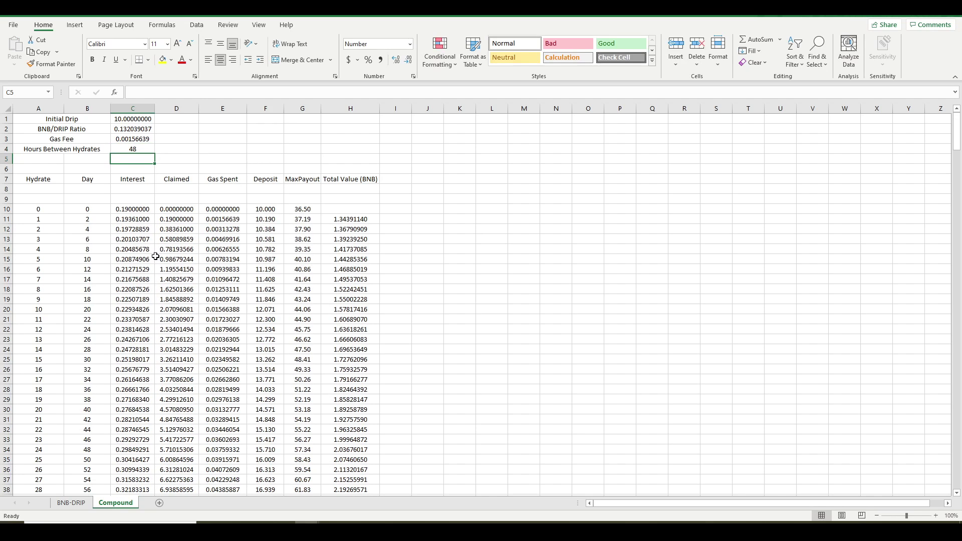
left_click(48, 219)
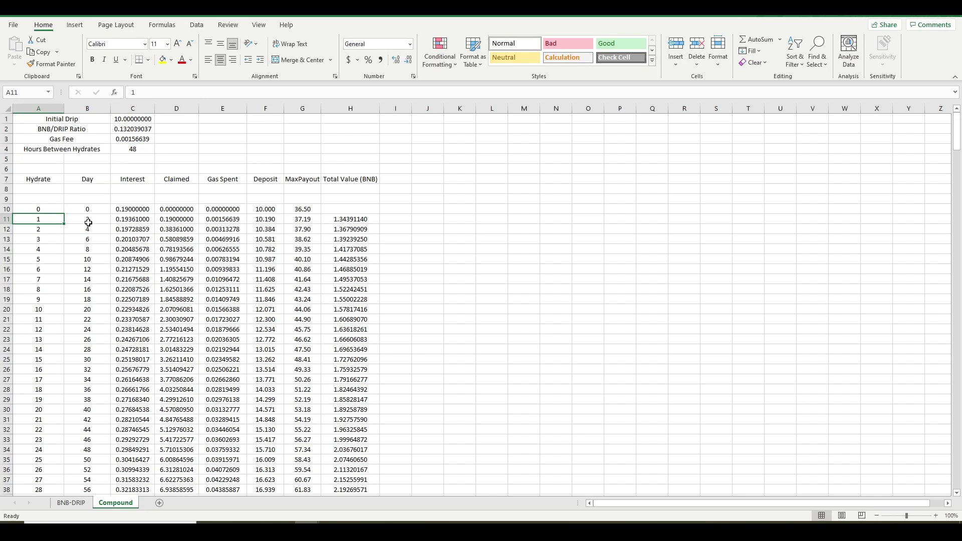
left_click(46, 231)
left_click(94, 230)
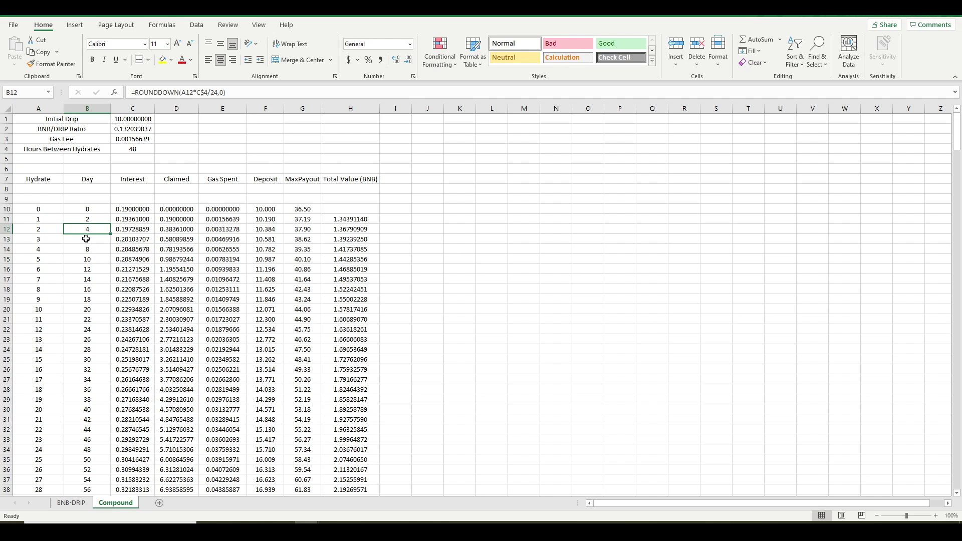
left_click(86, 240)
scroll(125, 275, "down", 5)
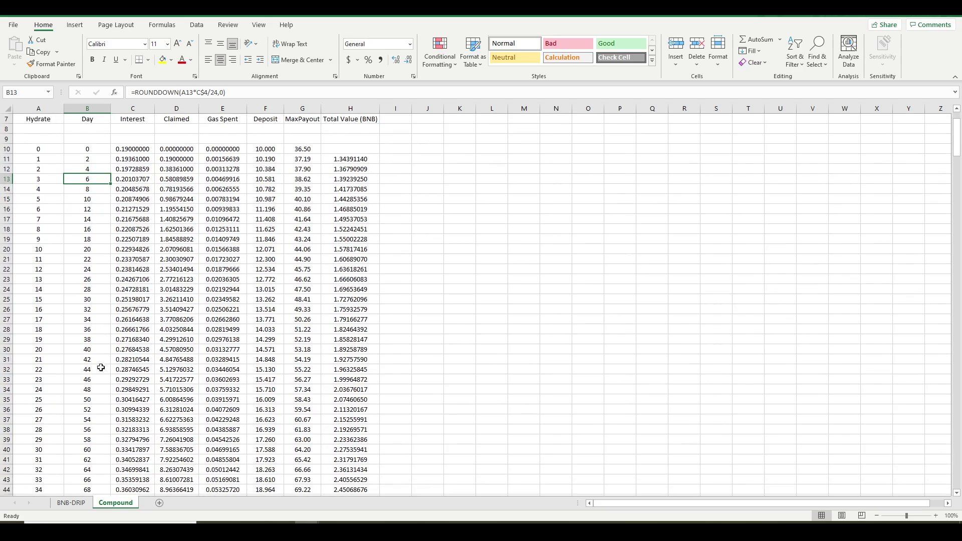
scroll(101, 396, "down", 5)
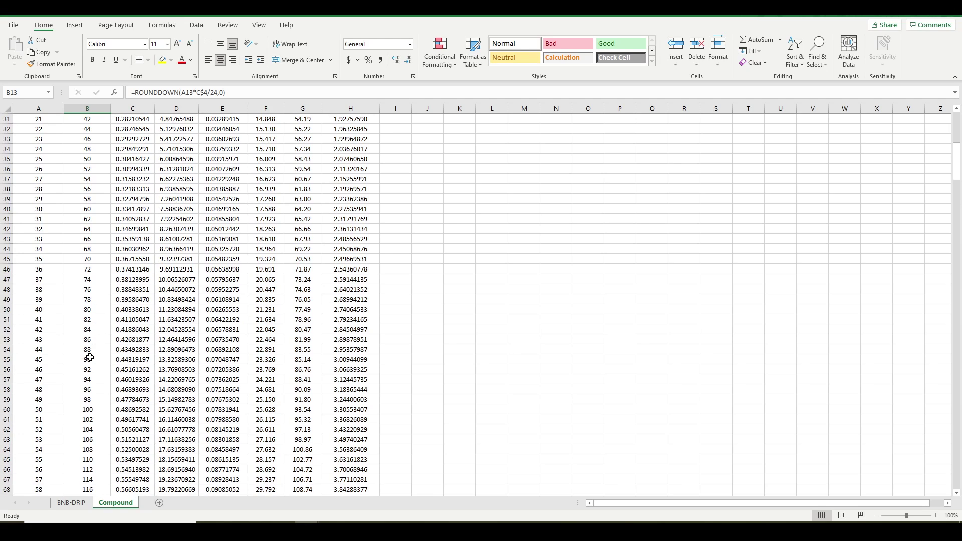
Paste the 48-hour day-90 Total Value from H55 into J55 as the static value 3.009441.
left_click(90, 358)
left_click(351, 359)
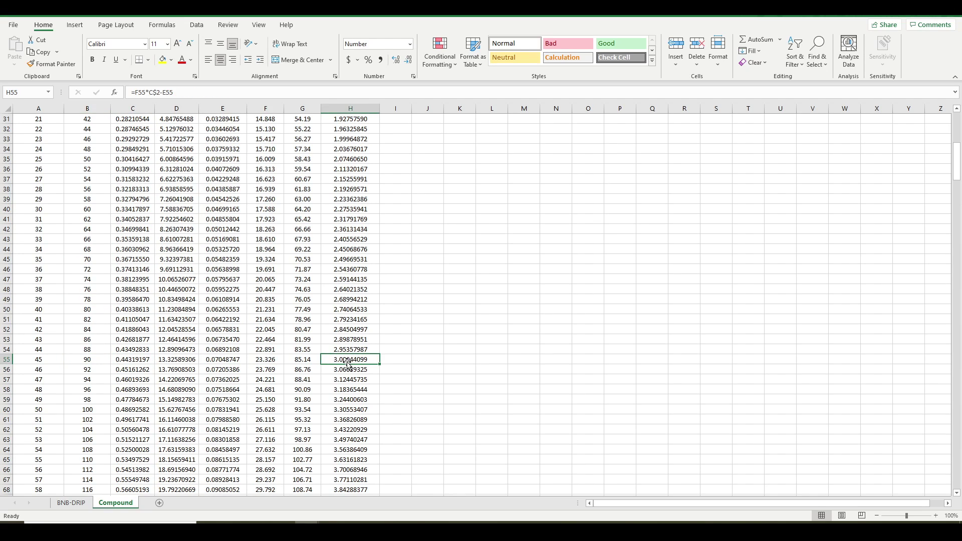
key("ctrl+c")
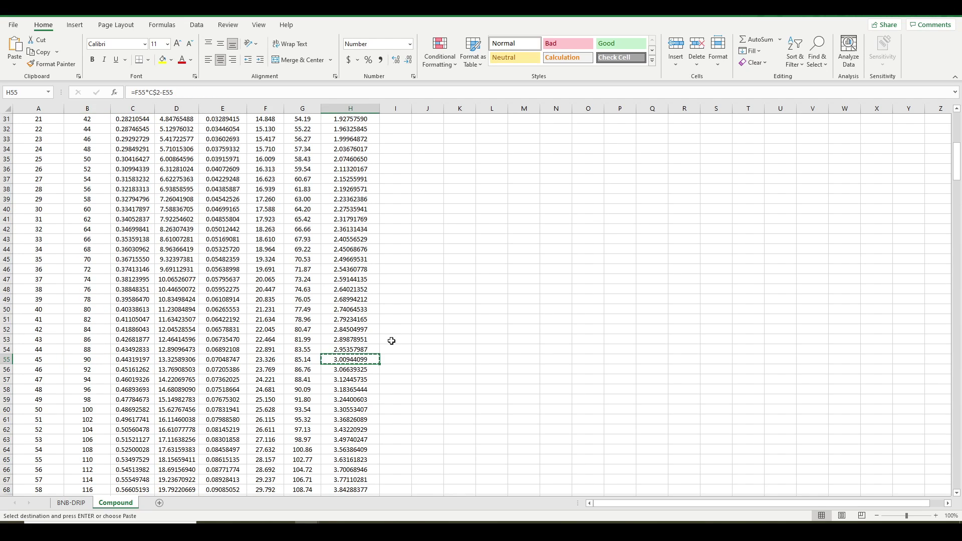
right_click(424, 359)
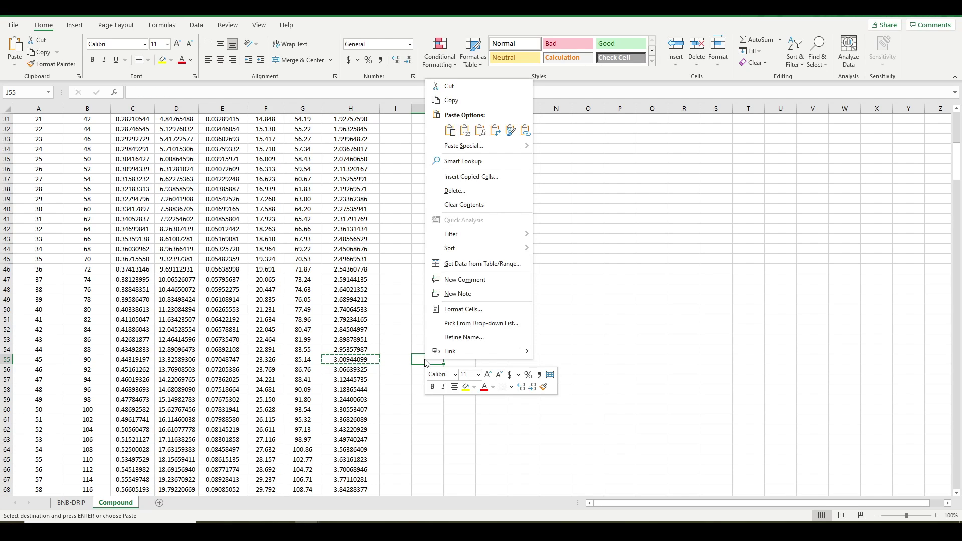
left_click(465, 130)
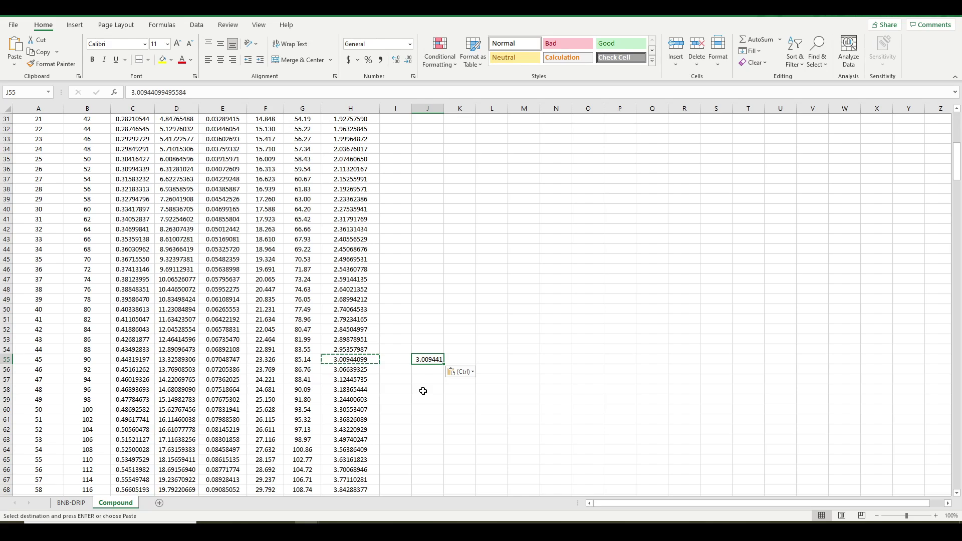
scroll(434, 372, "down", 15)
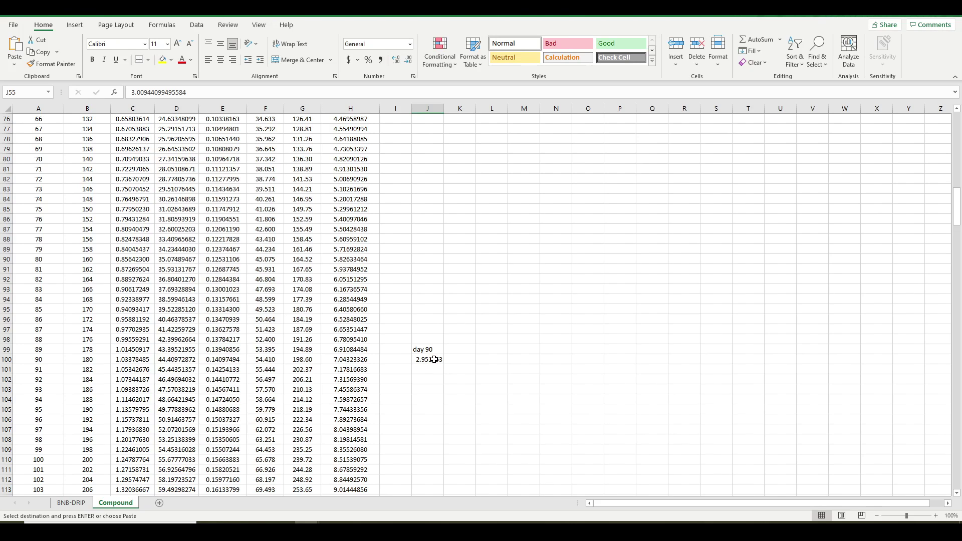
scroll(434, 359, "up", 20)
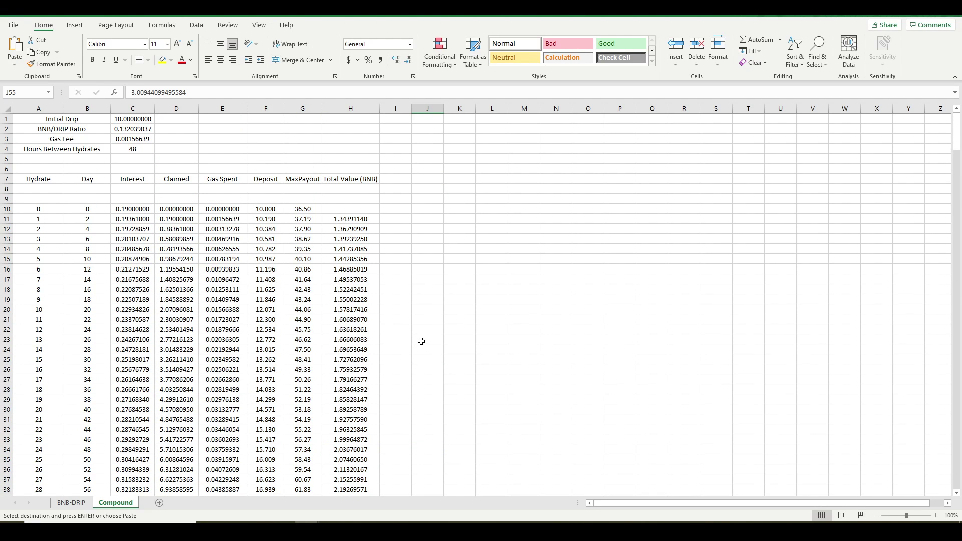
Set Initial Drip to 300 and Hours Between Hydrates to 24.
left_click(125, 120)
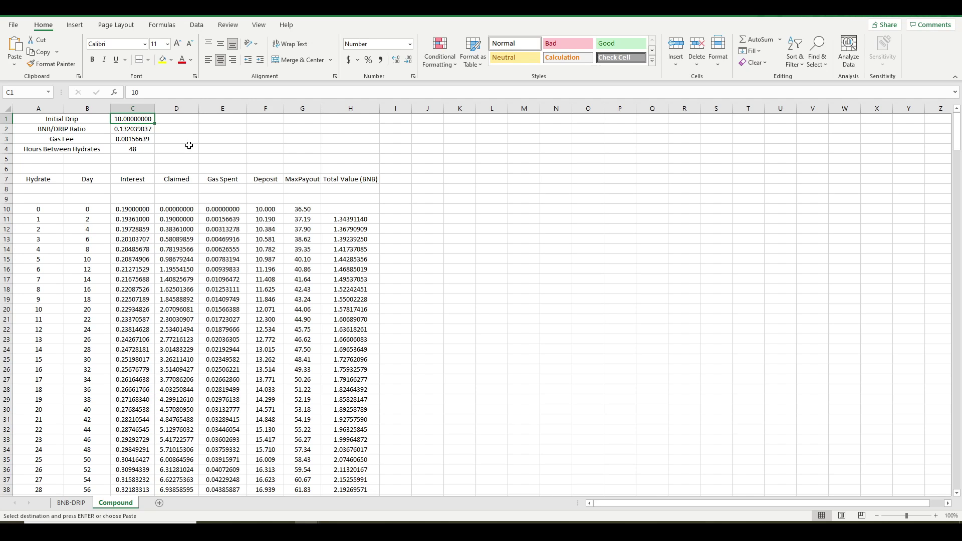
type("3")
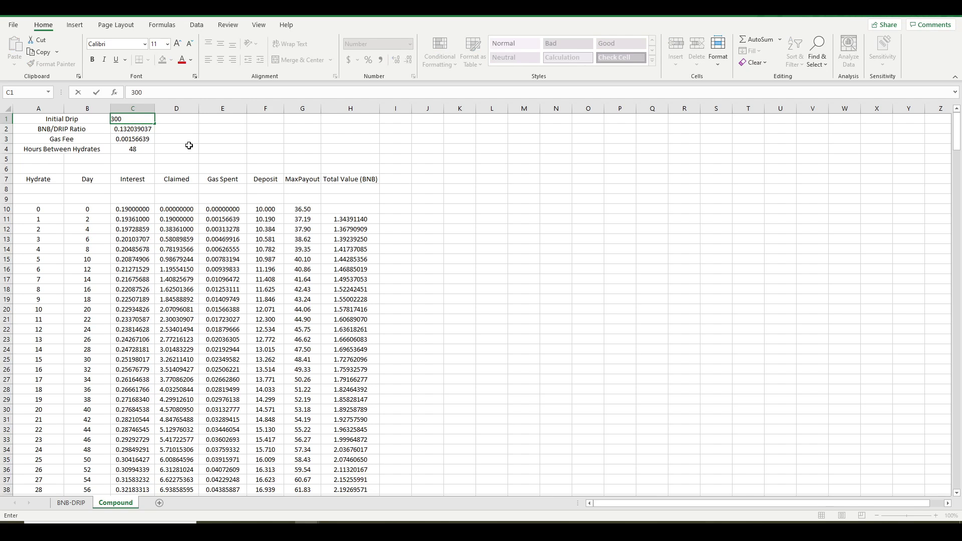
type("00")
key("Return")
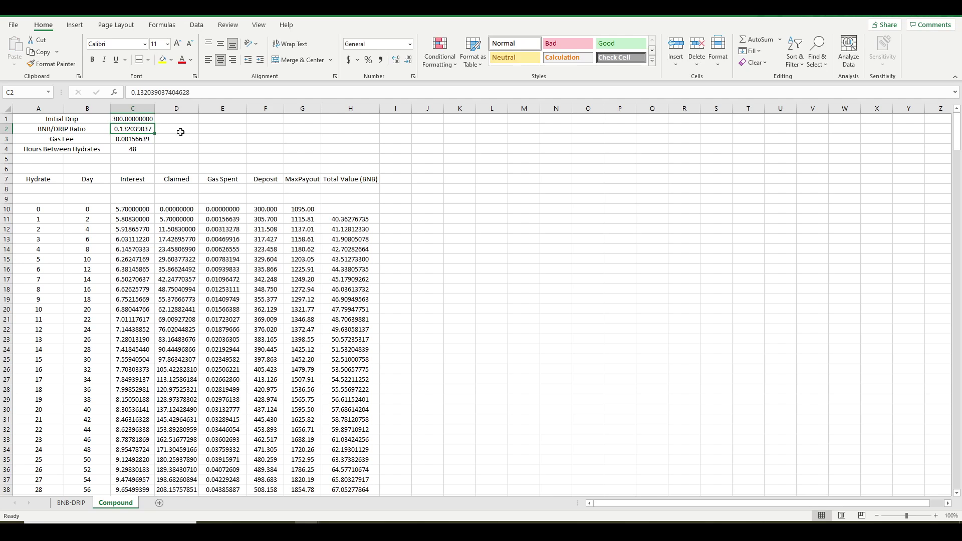
left_click(139, 148)
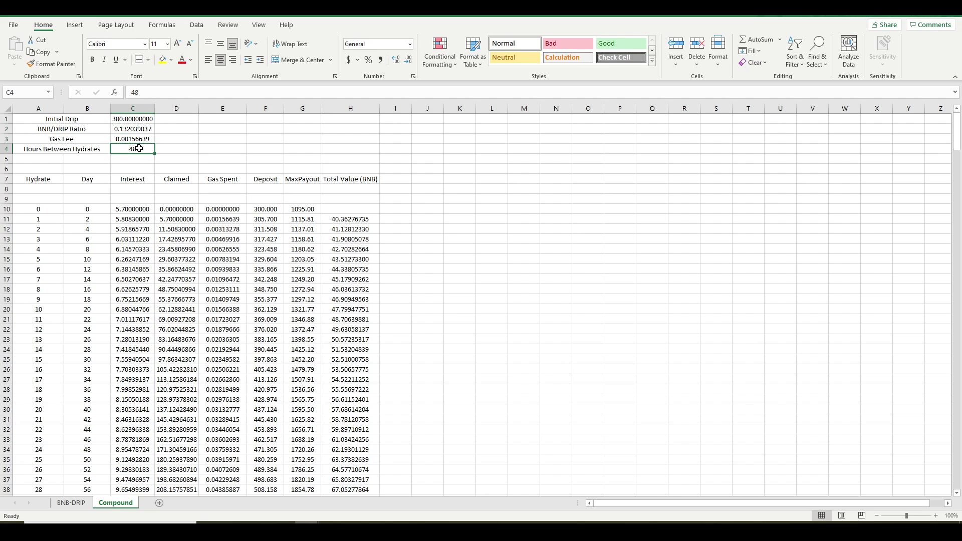
type("24")
key("Return")
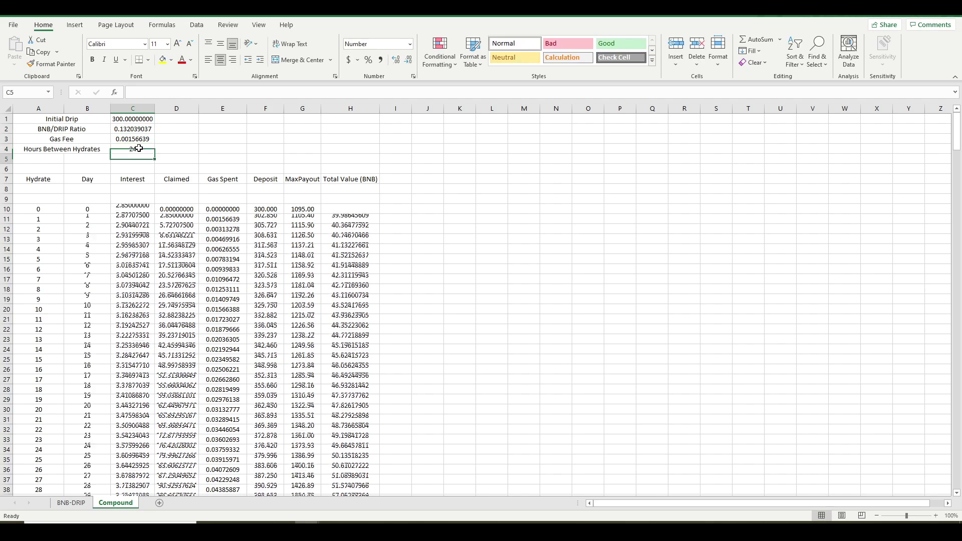
Paste the day-90 Total Value from H100 into J100 as the static value 92.62585.
scroll(440, 246, "down", 6)
scroll(440, 246, "down", 4)
scroll(440, 246, "down", 15)
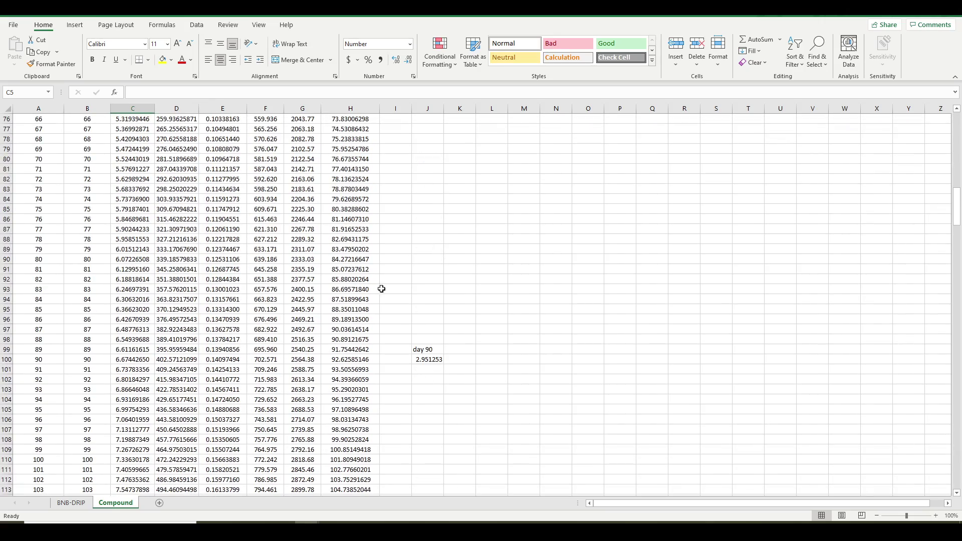
left_click(347, 360)
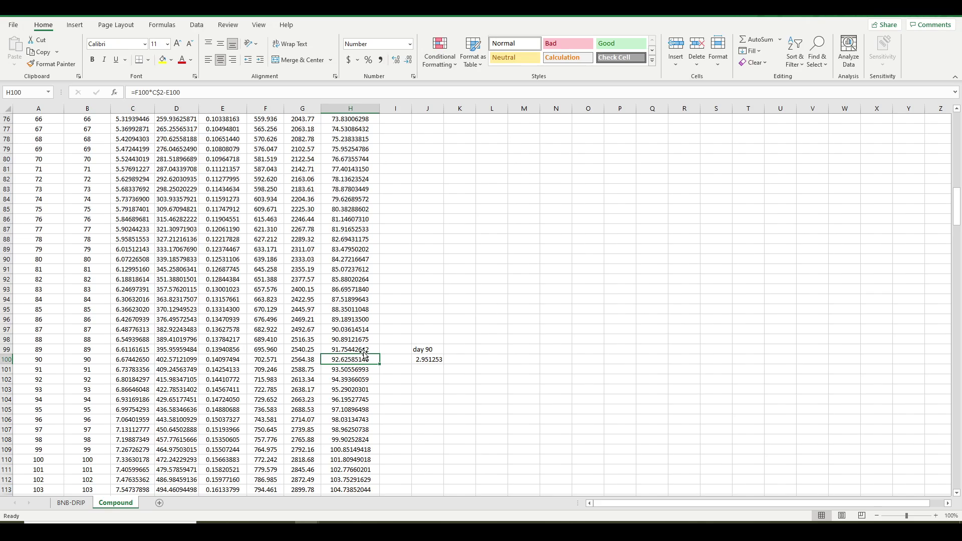
key("ctrl+c")
right_click(422, 360)
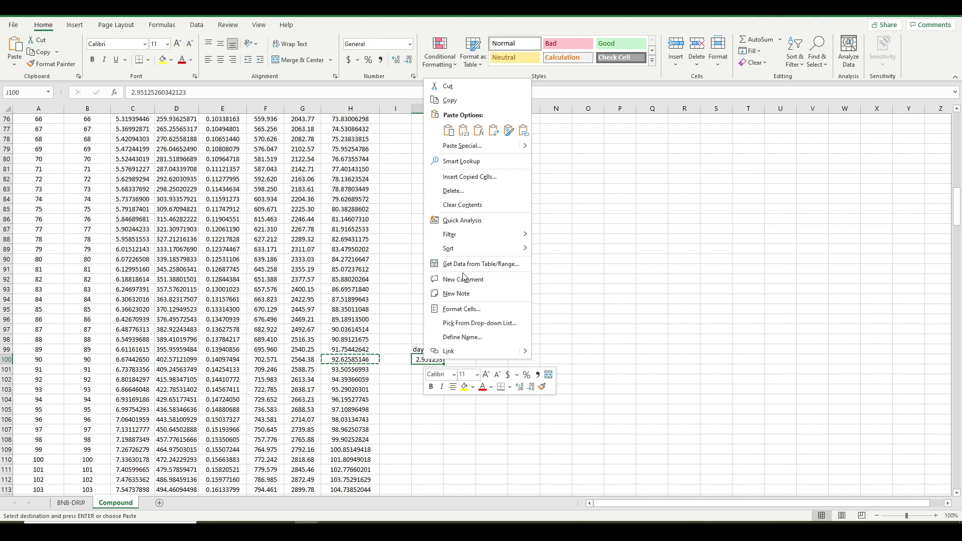
left_click(464, 130)
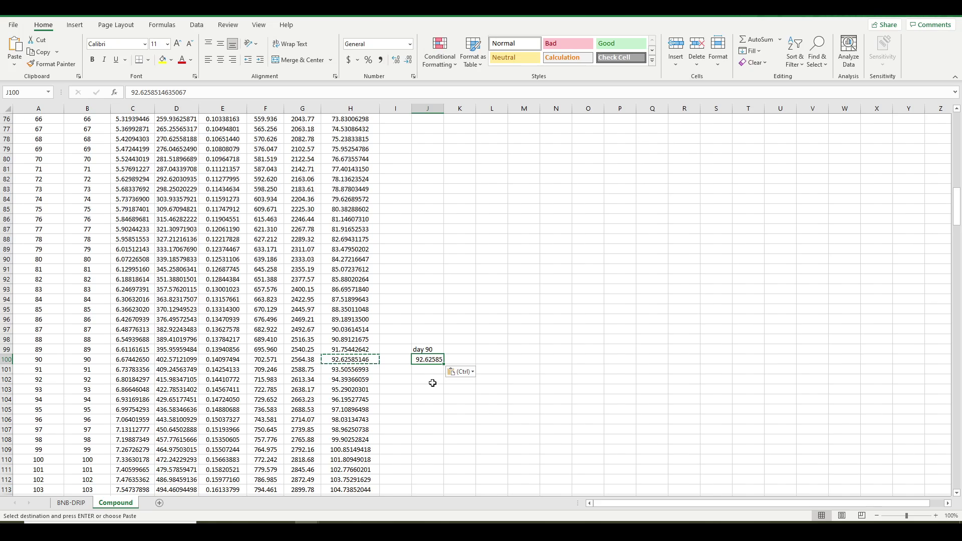
scroll(381, 383, "up", 20)
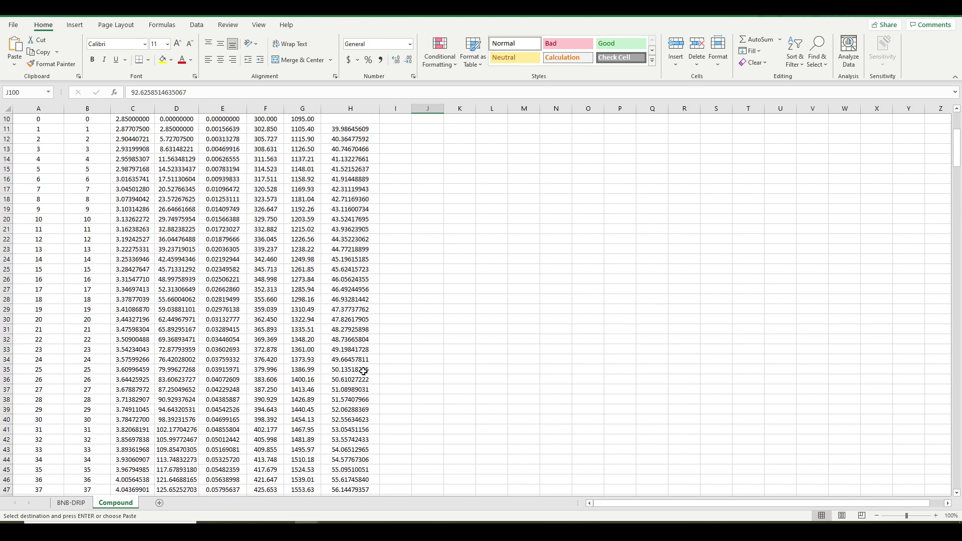
Change Hours Between Hydrates in C4 to 12.
left_click(141, 150)
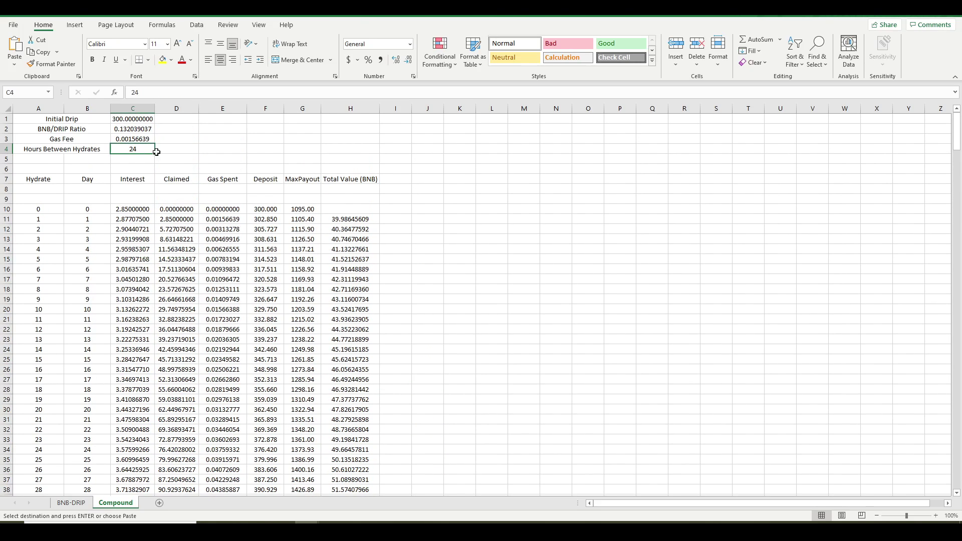
type("12")
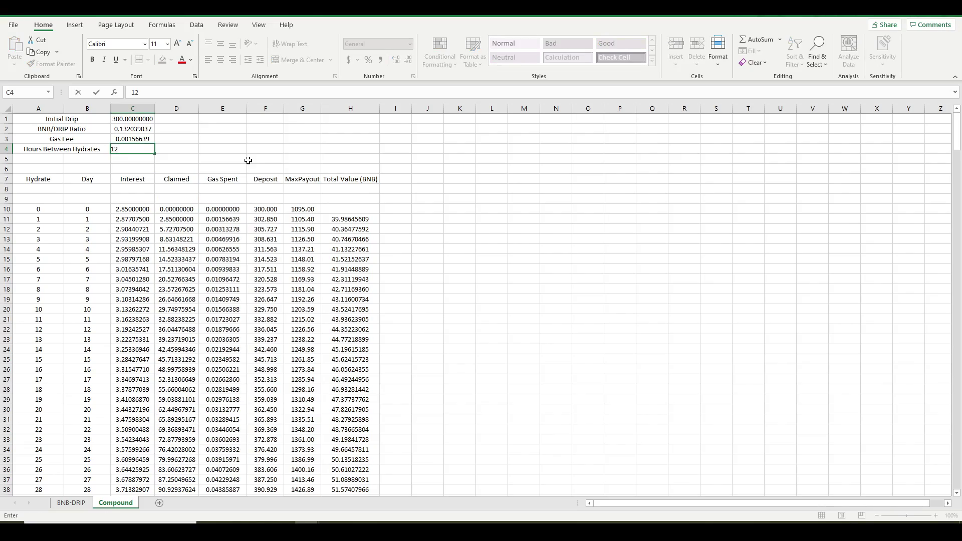
key("Return")
Paste the 12-hour day-90 Total Value from H190 into J190 as the static value 92.67166.
scroll(425, 249, "down", 20)
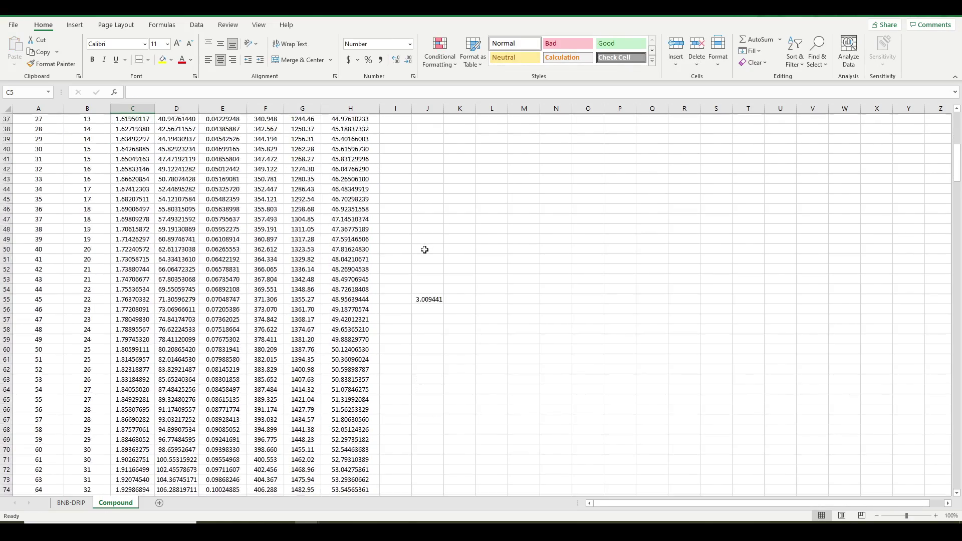
scroll(424, 250, "down", 20)
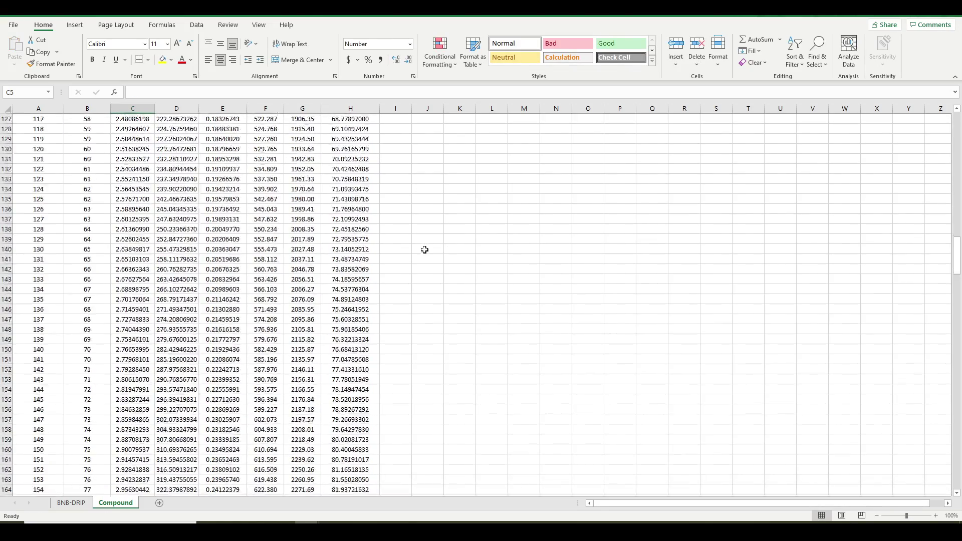
scroll(424, 249, "down", 9)
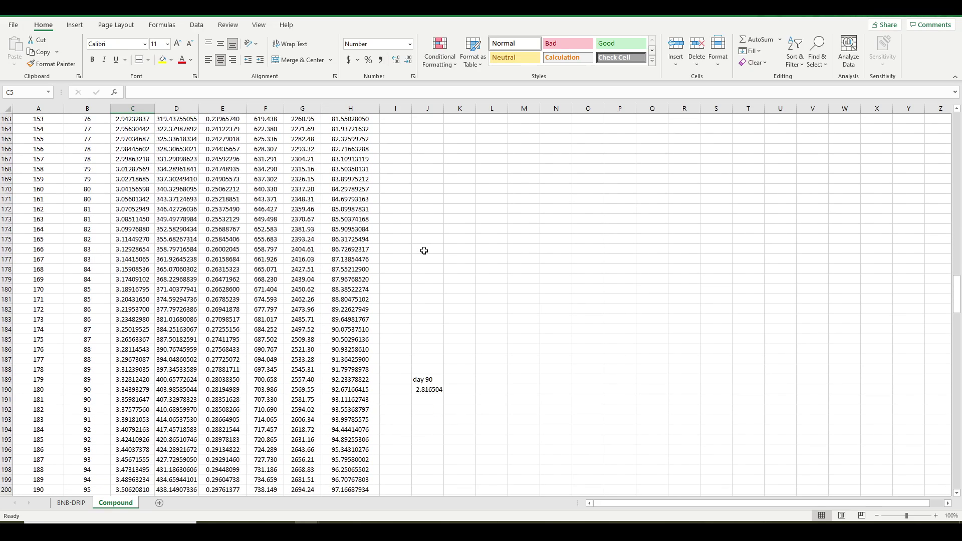
left_click(357, 391)
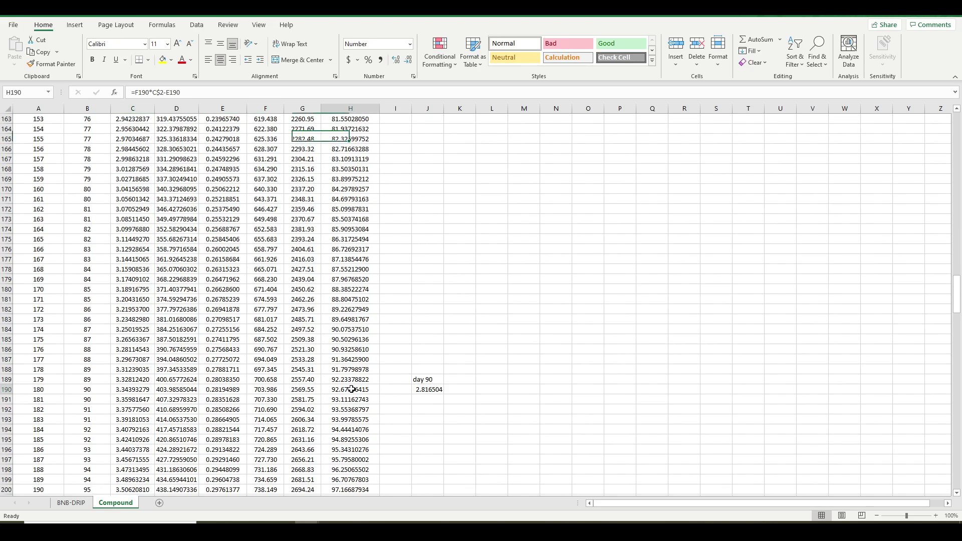
key("ctrl+c")
right_click(414, 389)
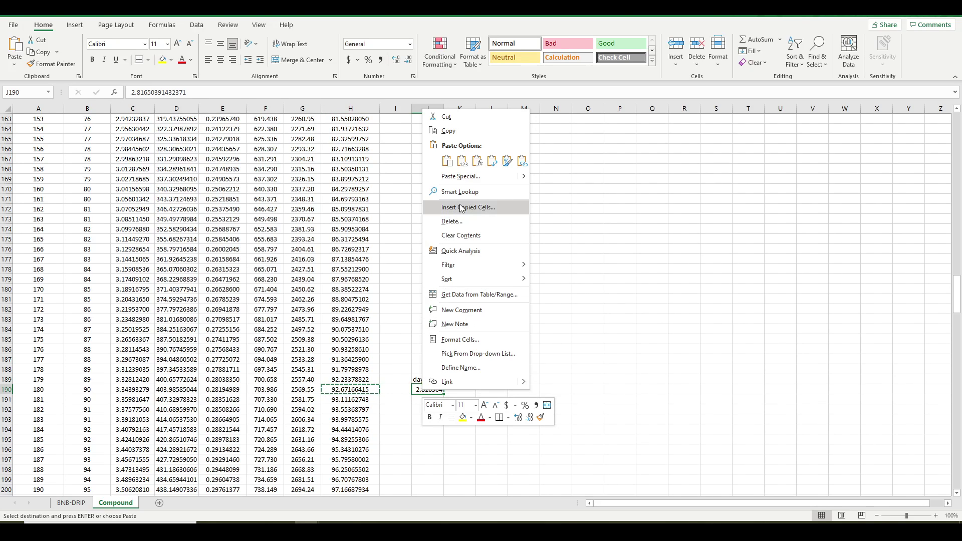
left_click(462, 160)
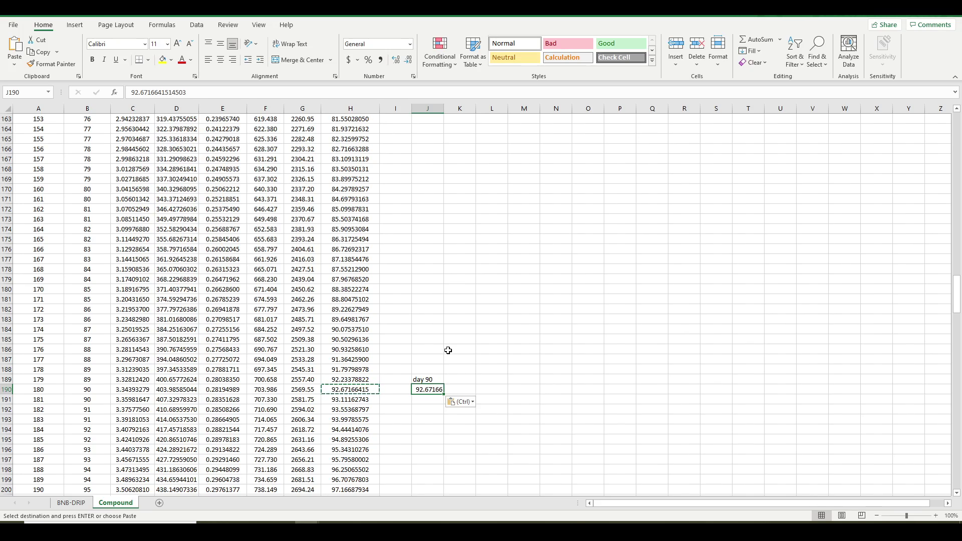
scroll(449, 350, "up", 17)
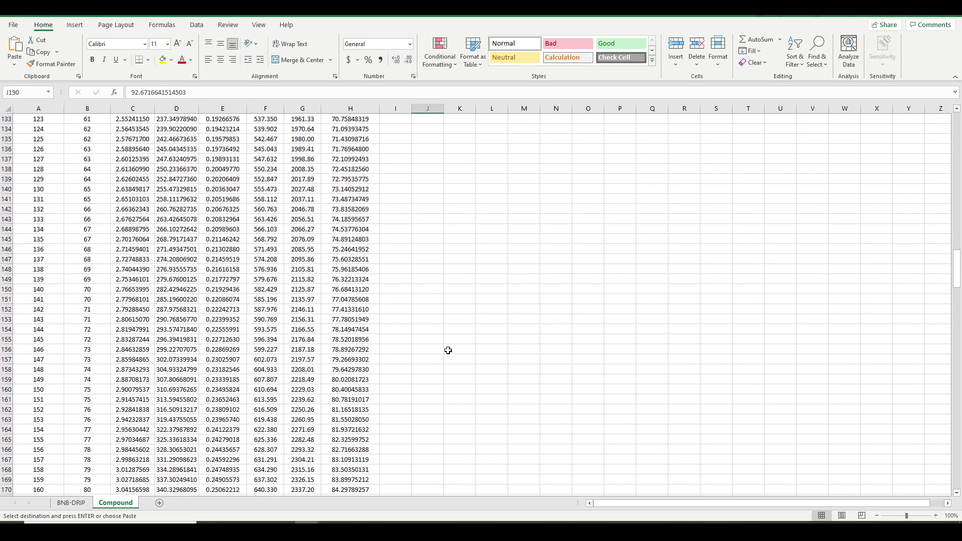
scroll(449, 351, "up", 8)
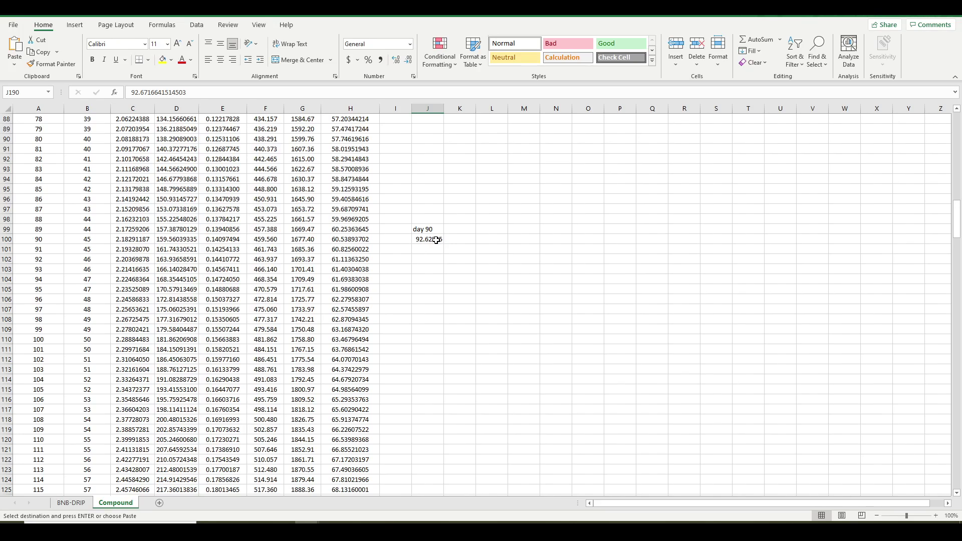
scroll(444, 312, "down", 14)
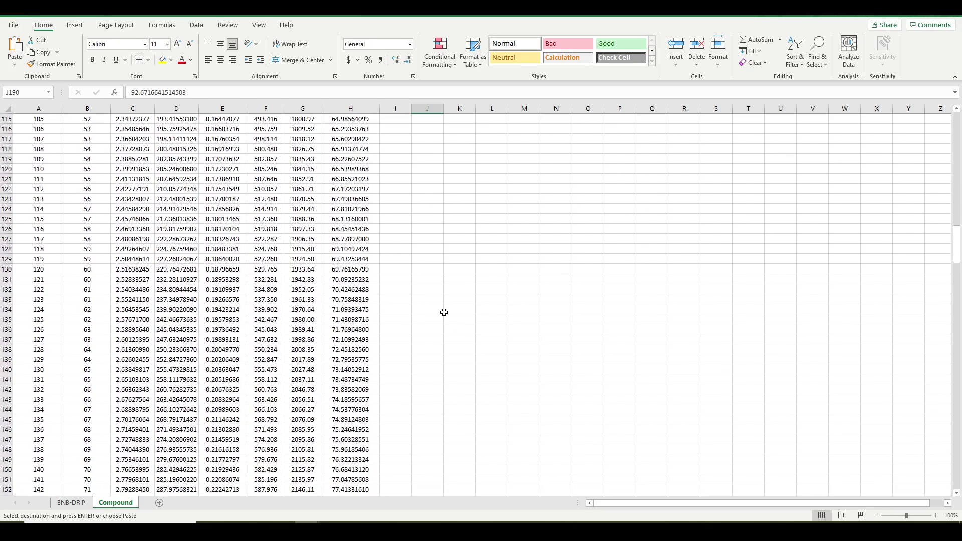
scroll(444, 313, "down", 7)
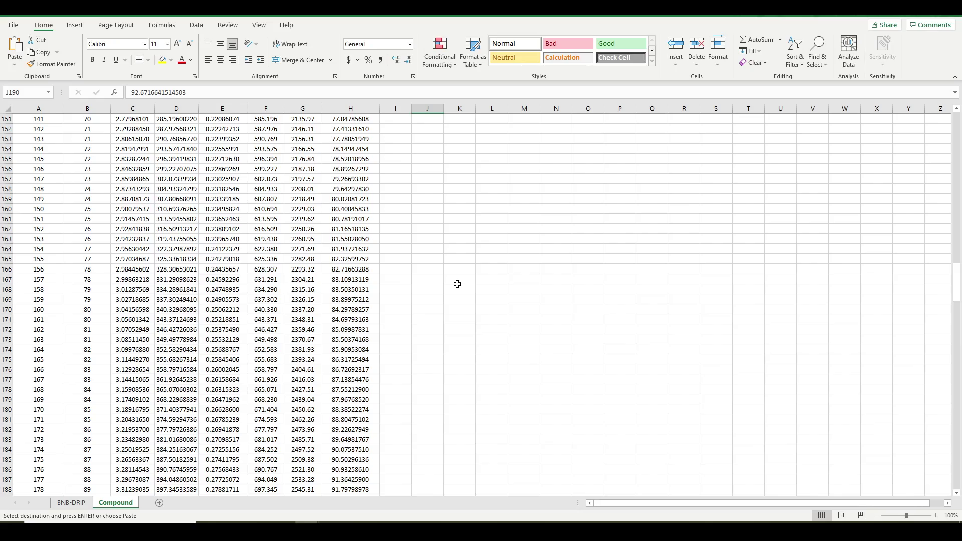
scroll(456, 285, "down", 7)
scroll(453, 296, "up", 2)
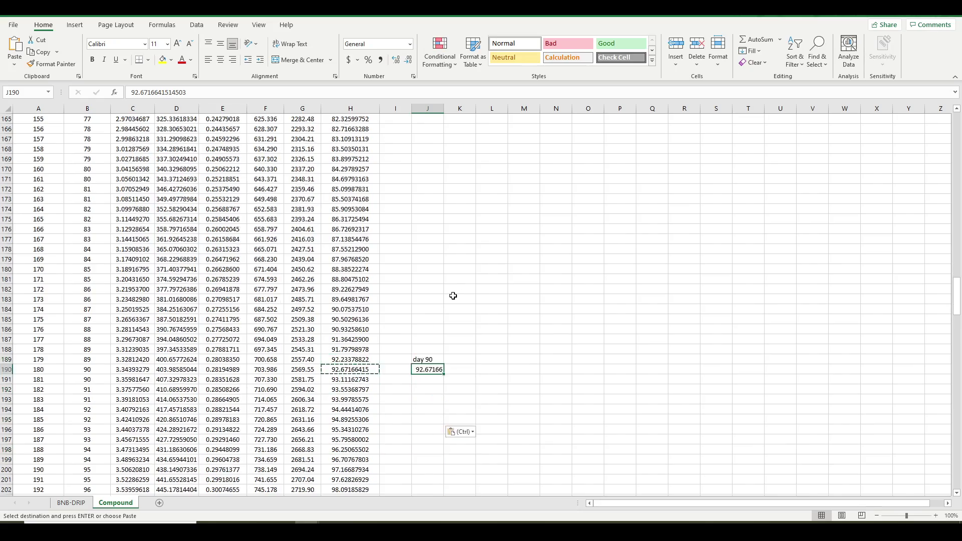
scroll(454, 296, "up", 20)
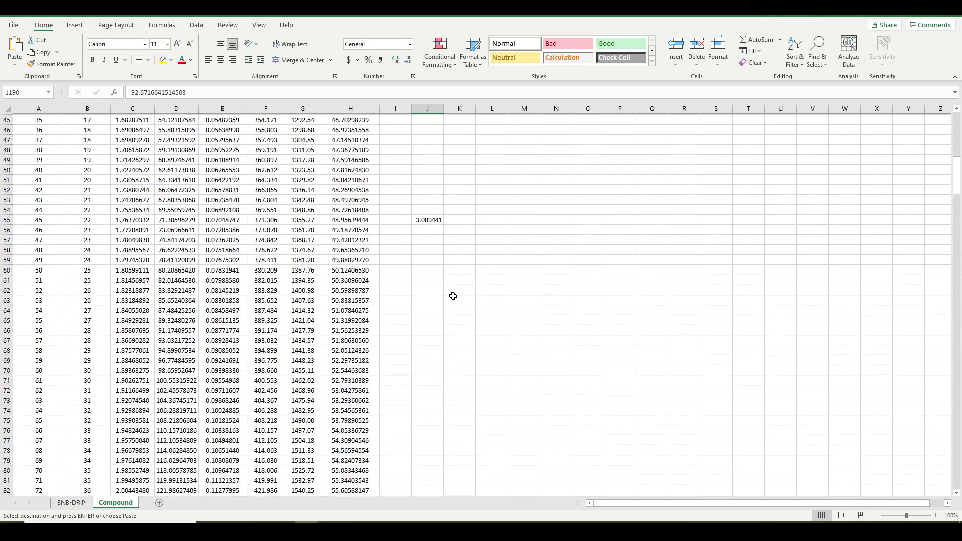
scroll(453, 296, "up", 5)
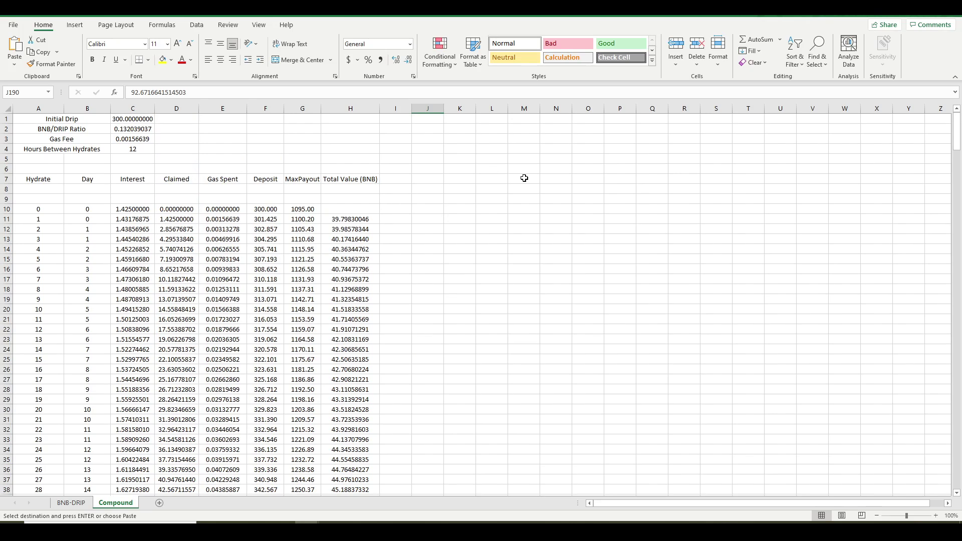